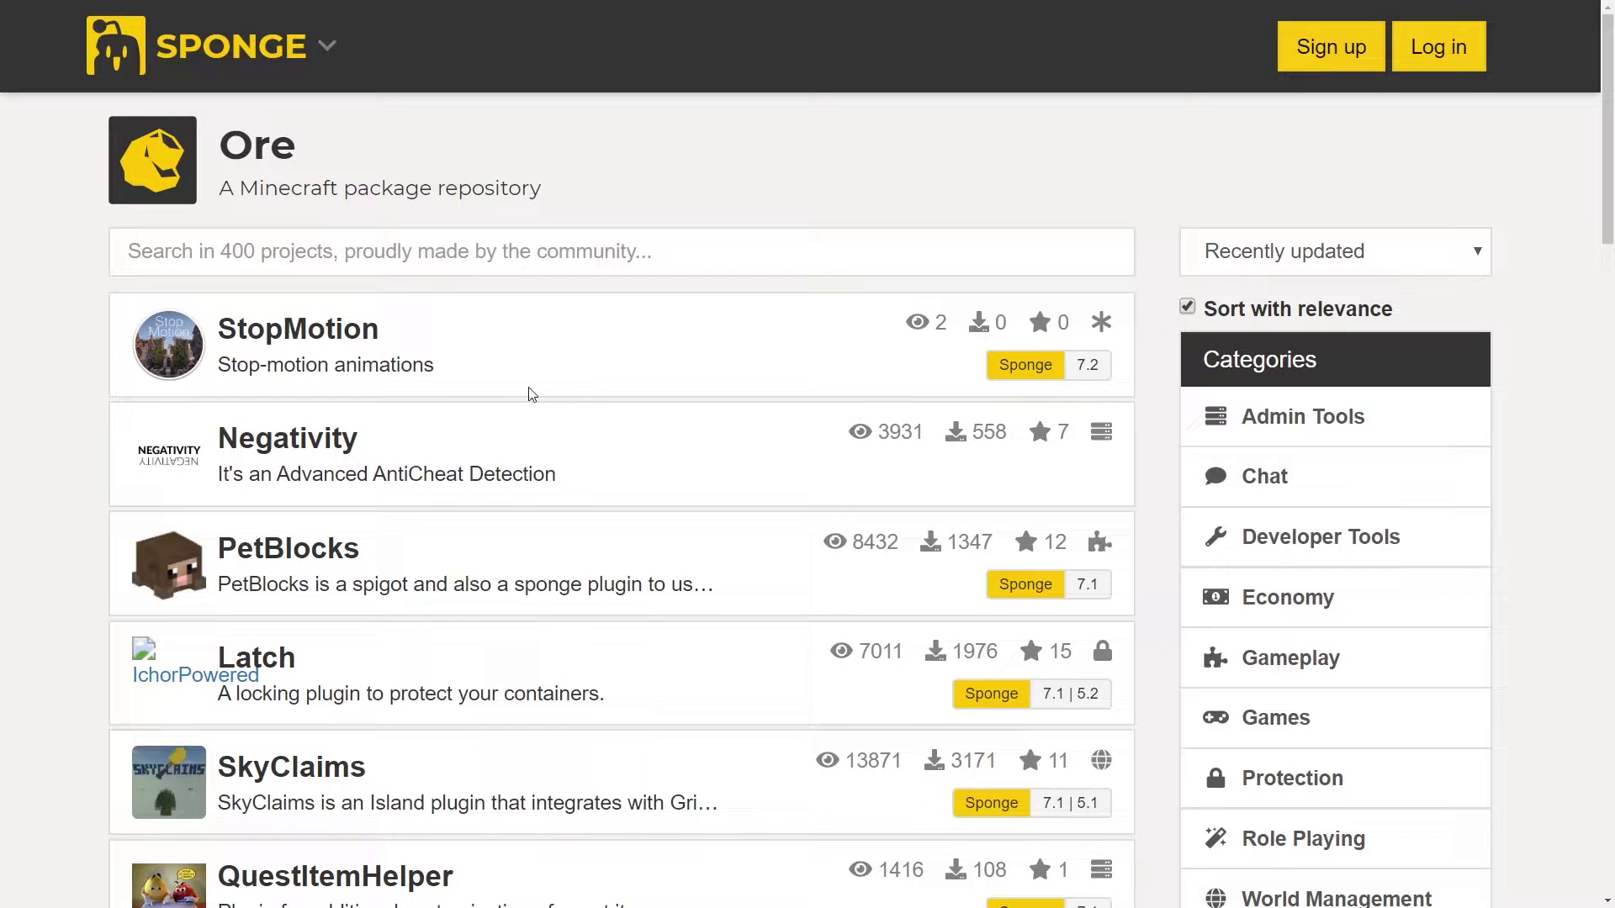
Open the SkyClaims page and check its dependencies, including Sponge and Grief Prevention
{"action": "scroll", "coordinate": [288, 472], "scroll_direction": "down", "scroll_amount": 1}
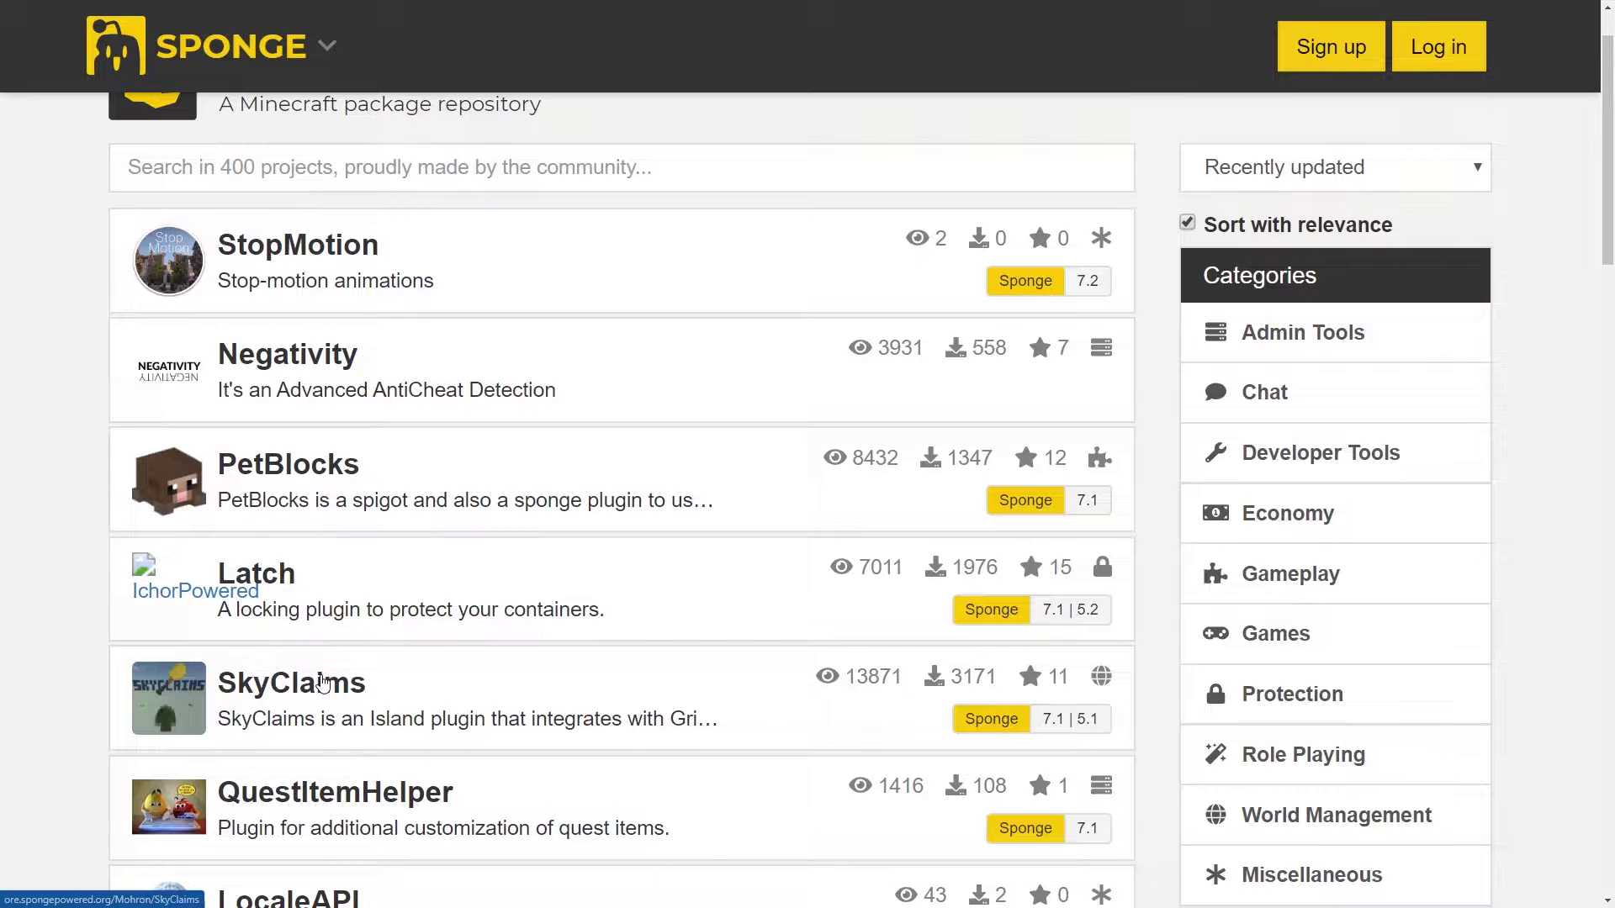
{"action": "left_click", "coordinate": [322, 683]}
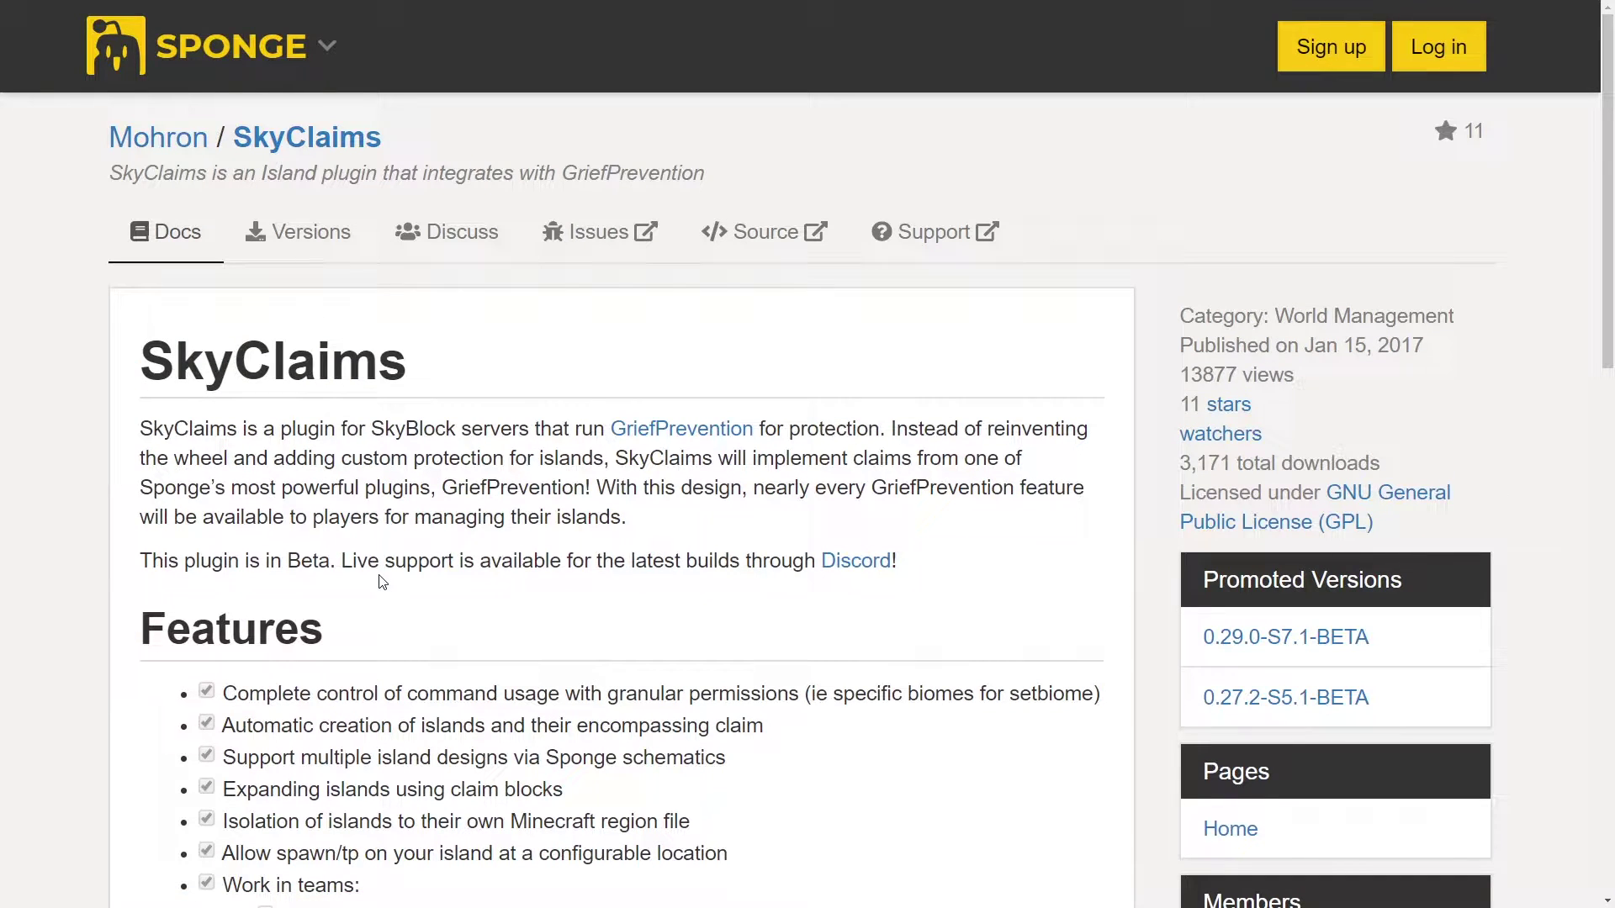
{"action": "scroll", "coordinate": [382, 582], "scroll_direction": "down", "scroll_amount": 5}
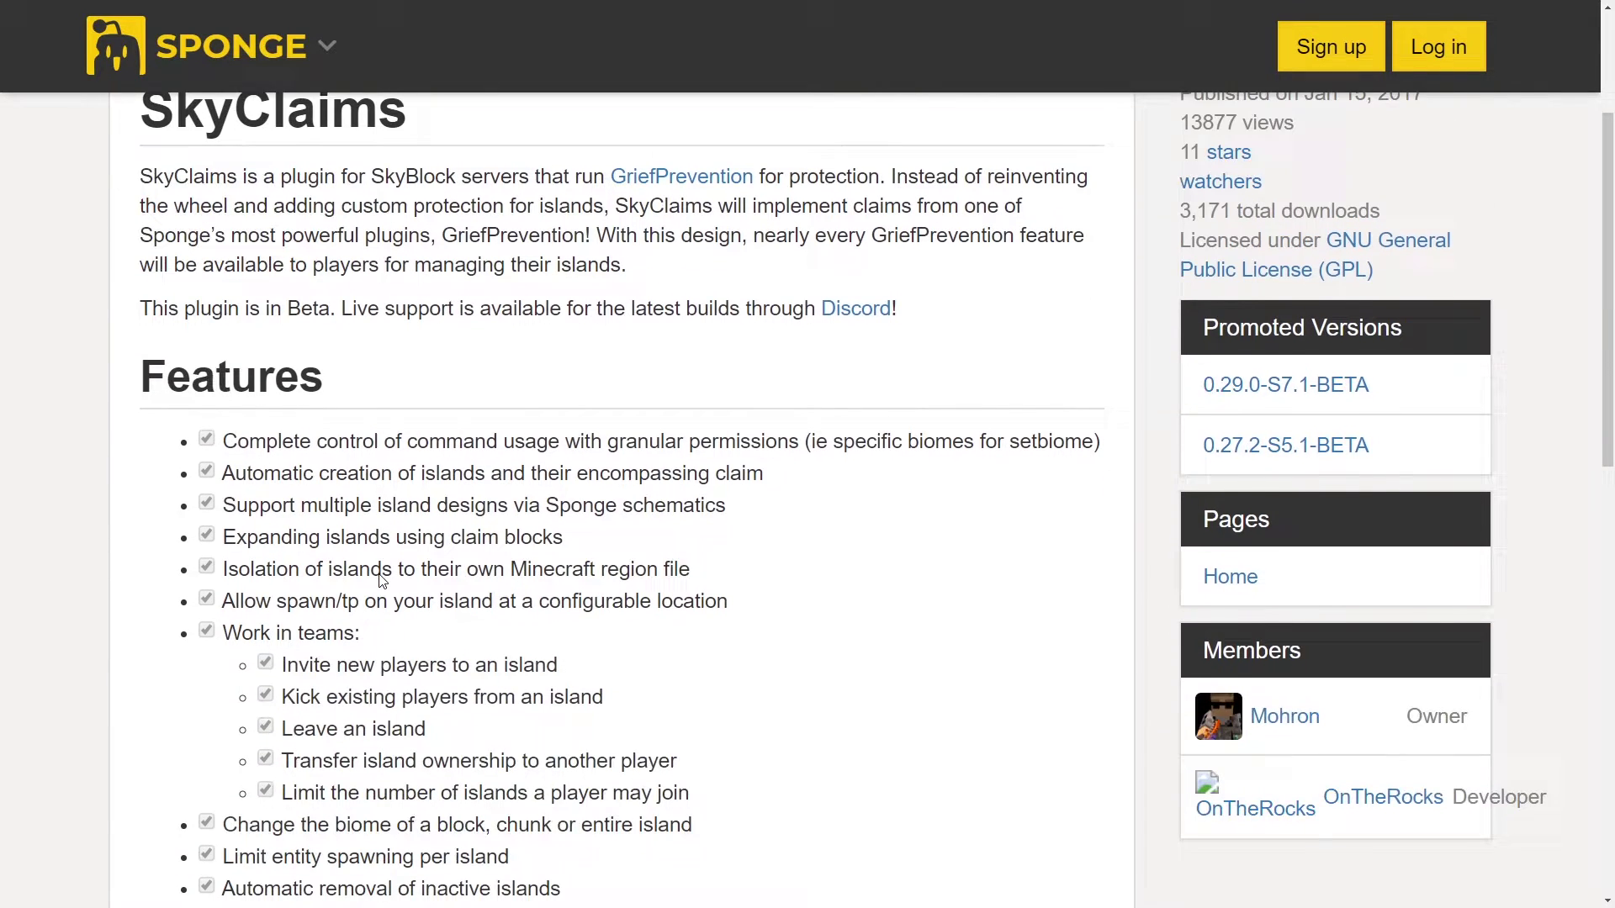
{"action": "scroll", "coordinate": [380, 575], "scroll_direction": "down", "scroll_amount": 3}
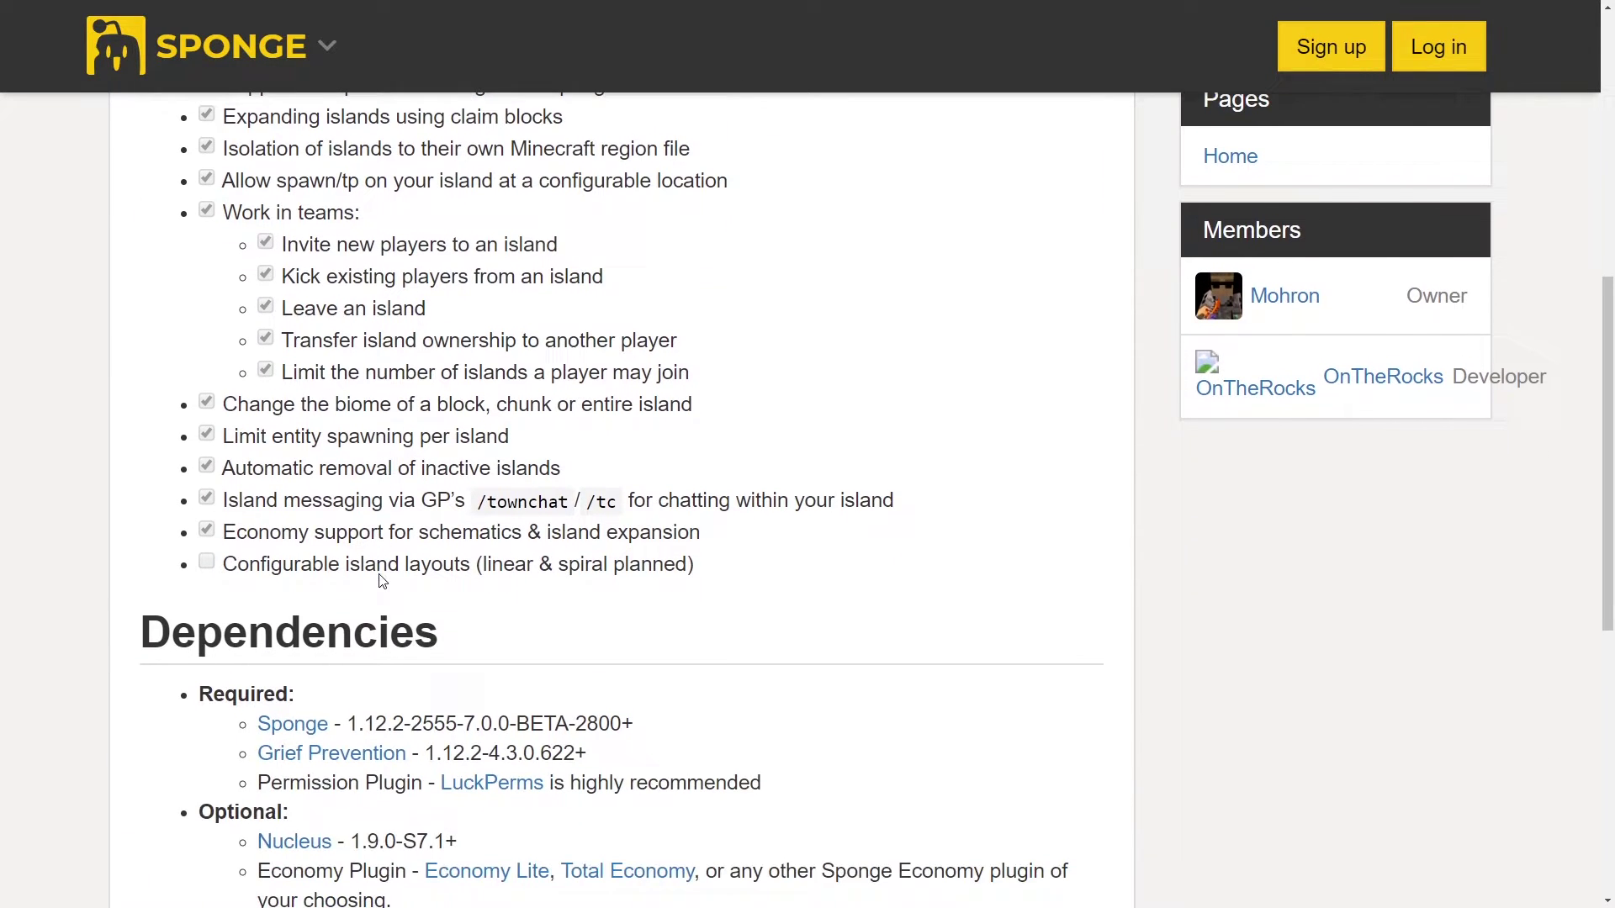
{"action": "left_click_drag", "start_coordinate": [461, 647], "coordinate": [178, 604]}
{"action": "scroll", "coordinate": [455, 440], "scroll_direction": "down", "scroll_amount": 1}
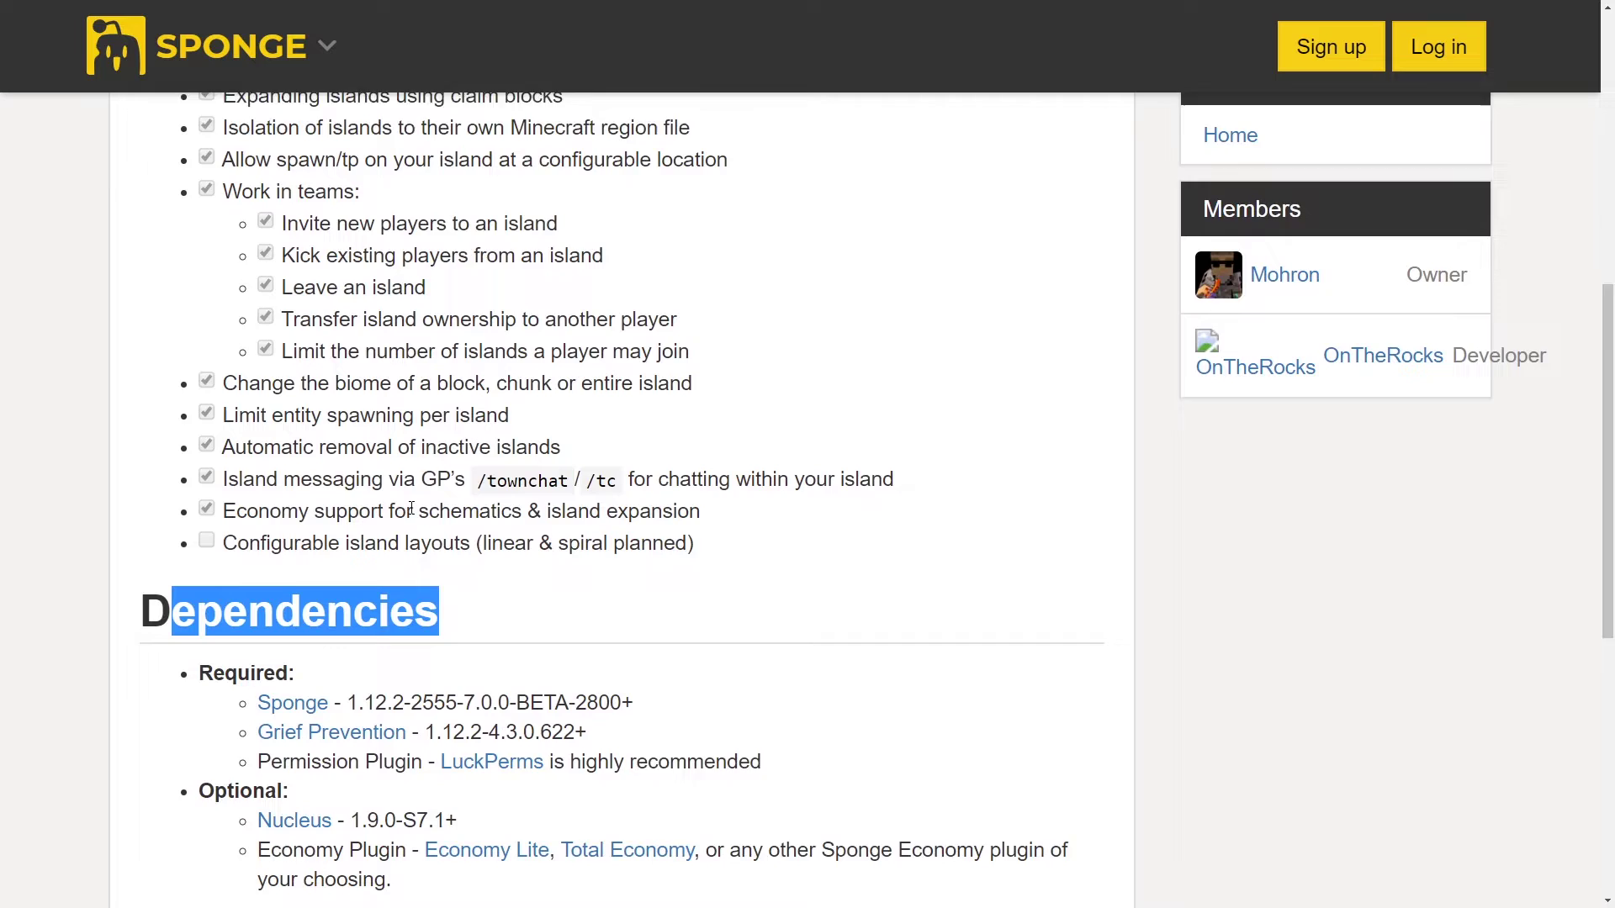
{"action": "left_click", "coordinate": [458, 442]}
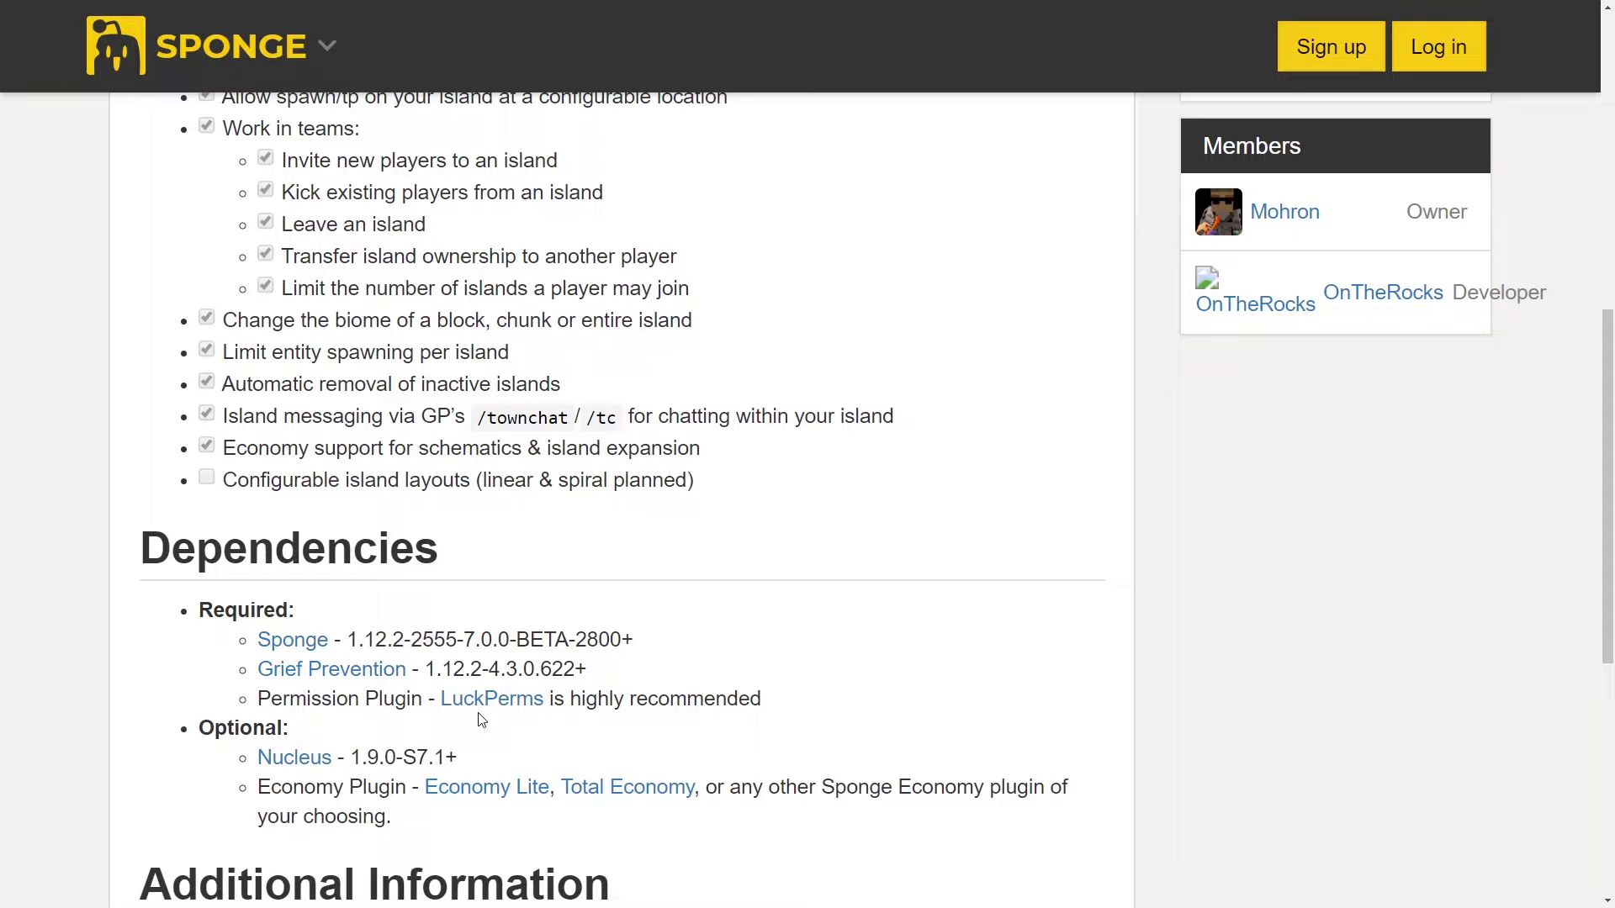
{"action": "scroll", "coordinate": [481, 720], "scroll_direction": "up", "scroll_amount": 8}
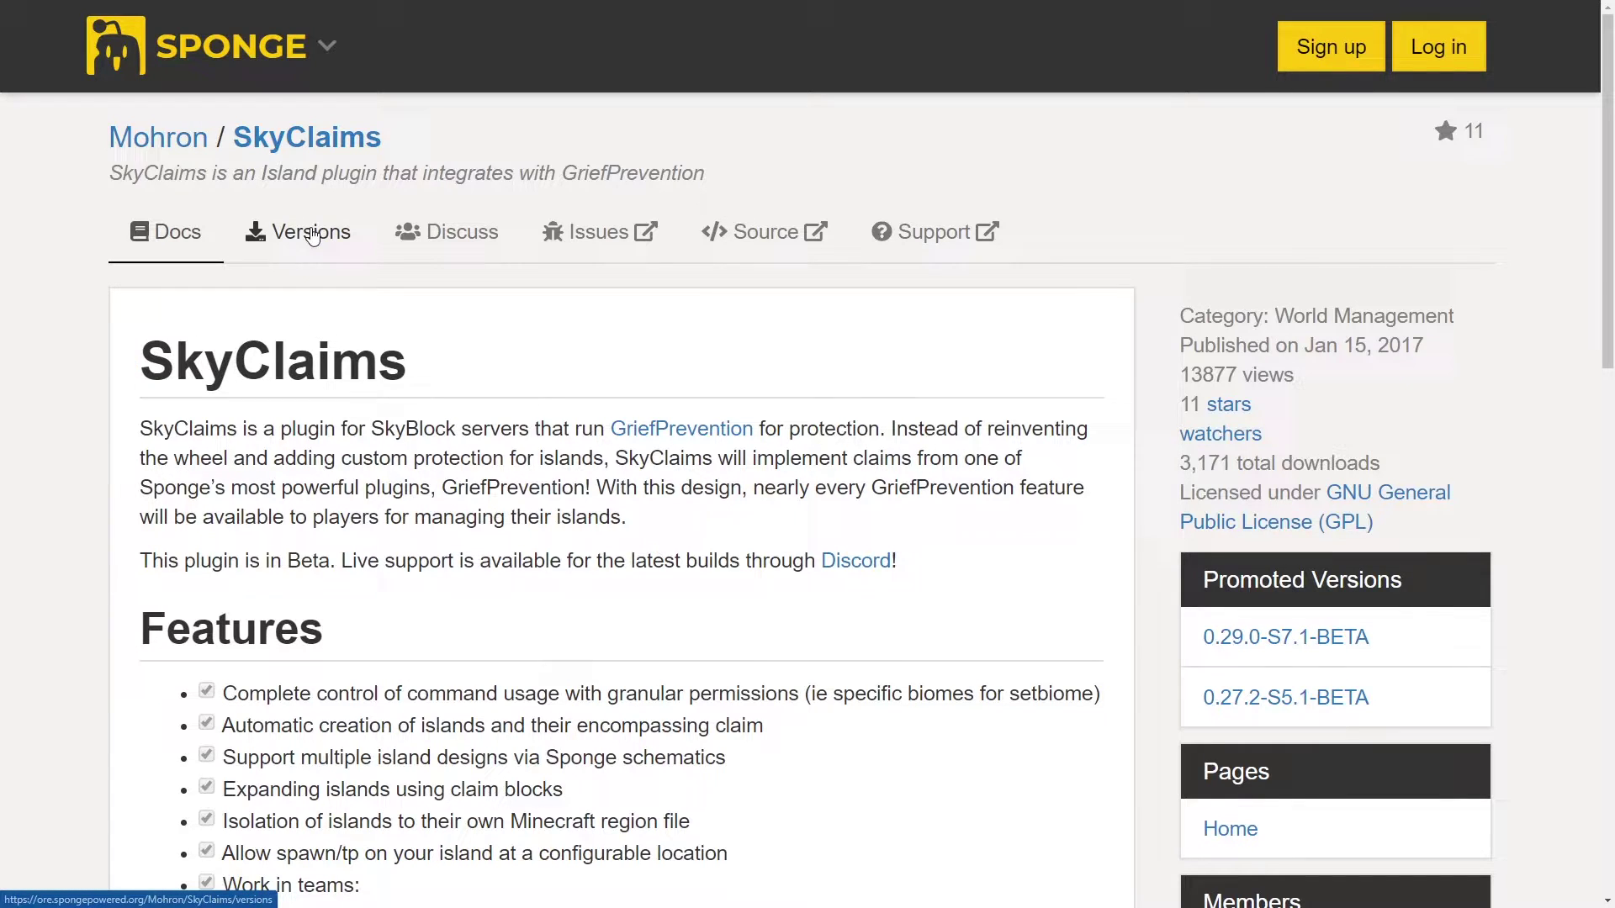
From the Versions list, download the 0.29.0-S7.1-BETA jar, accepting the unreviewed-version warning
{"action": "left_click", "coordinate": [311, 235]}
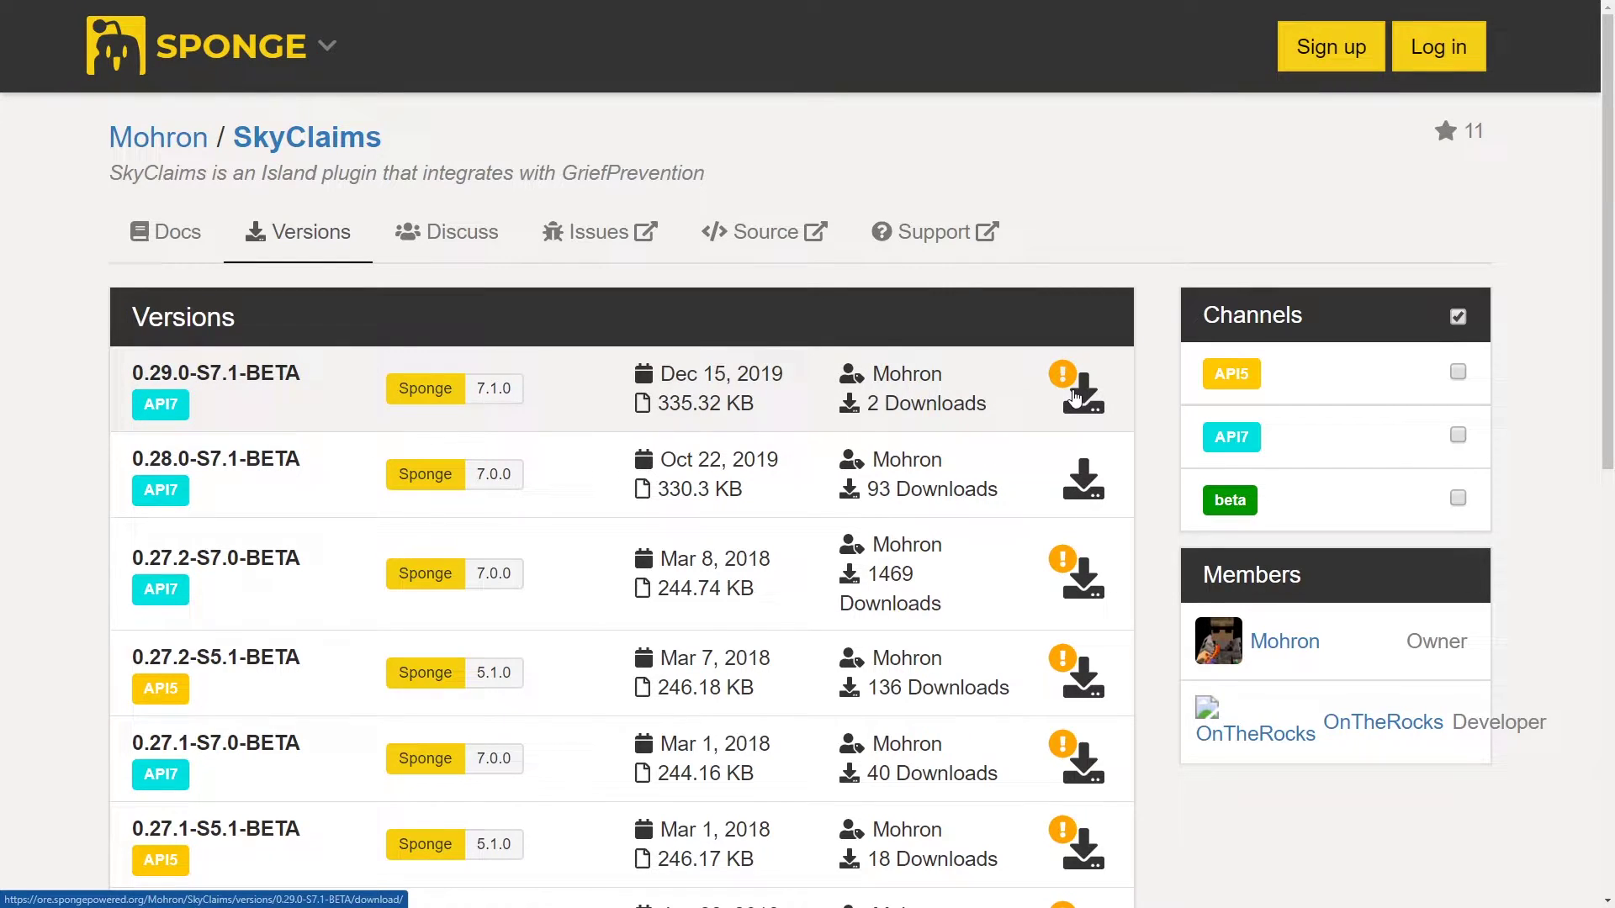
{"action": "left_click", "coordinate": [1077, 396]}
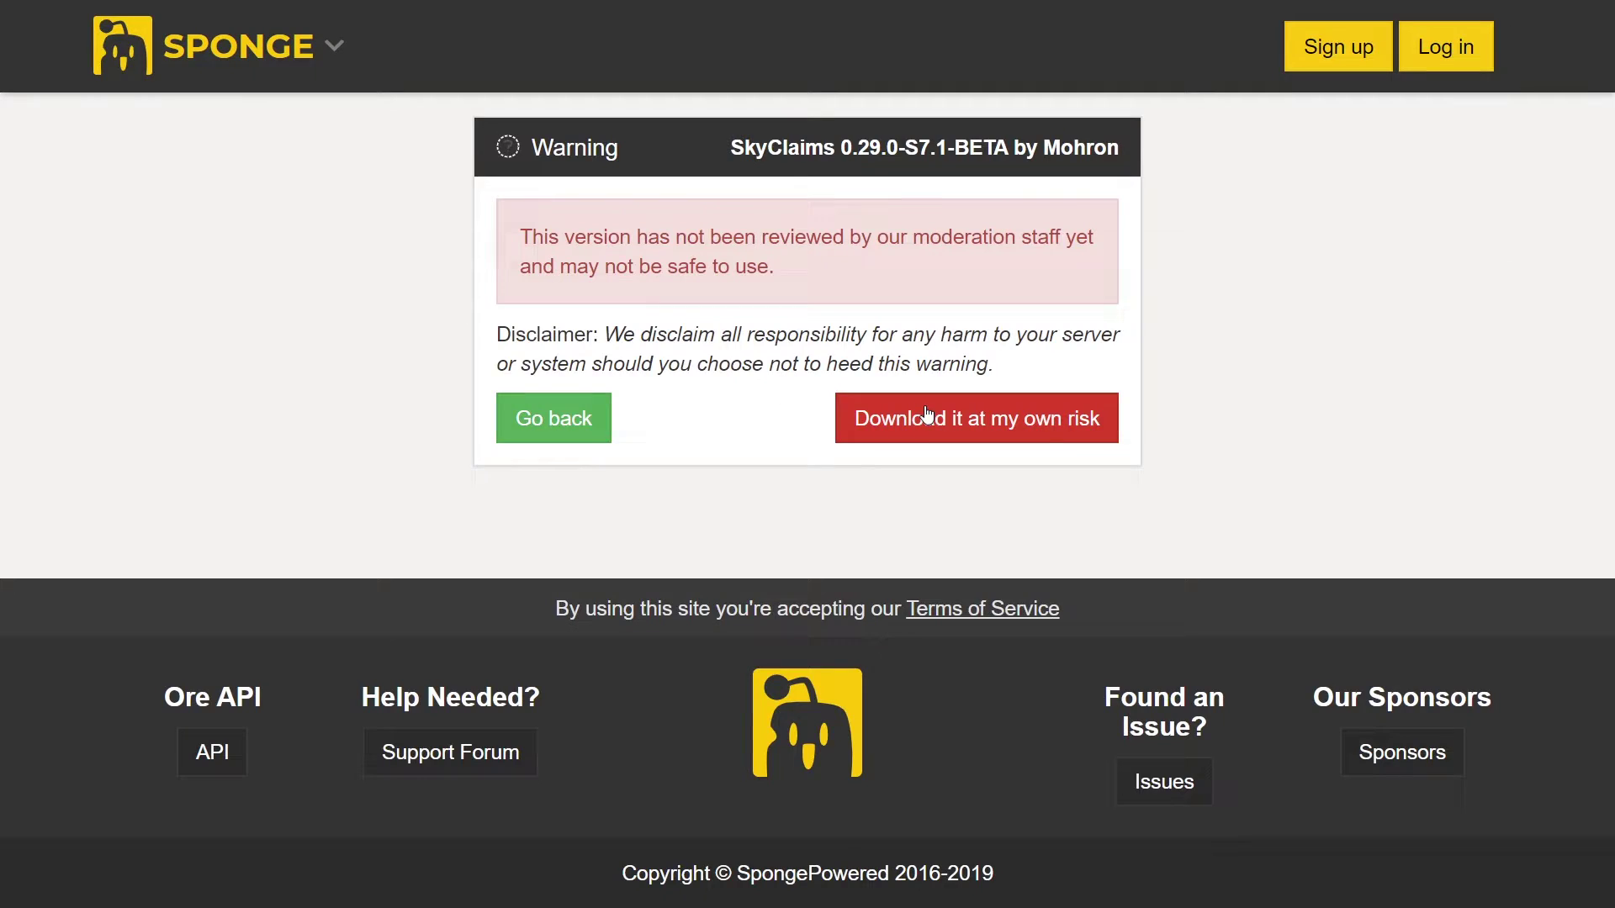
{"action": "left_click", "coordinate": [927, 414]}
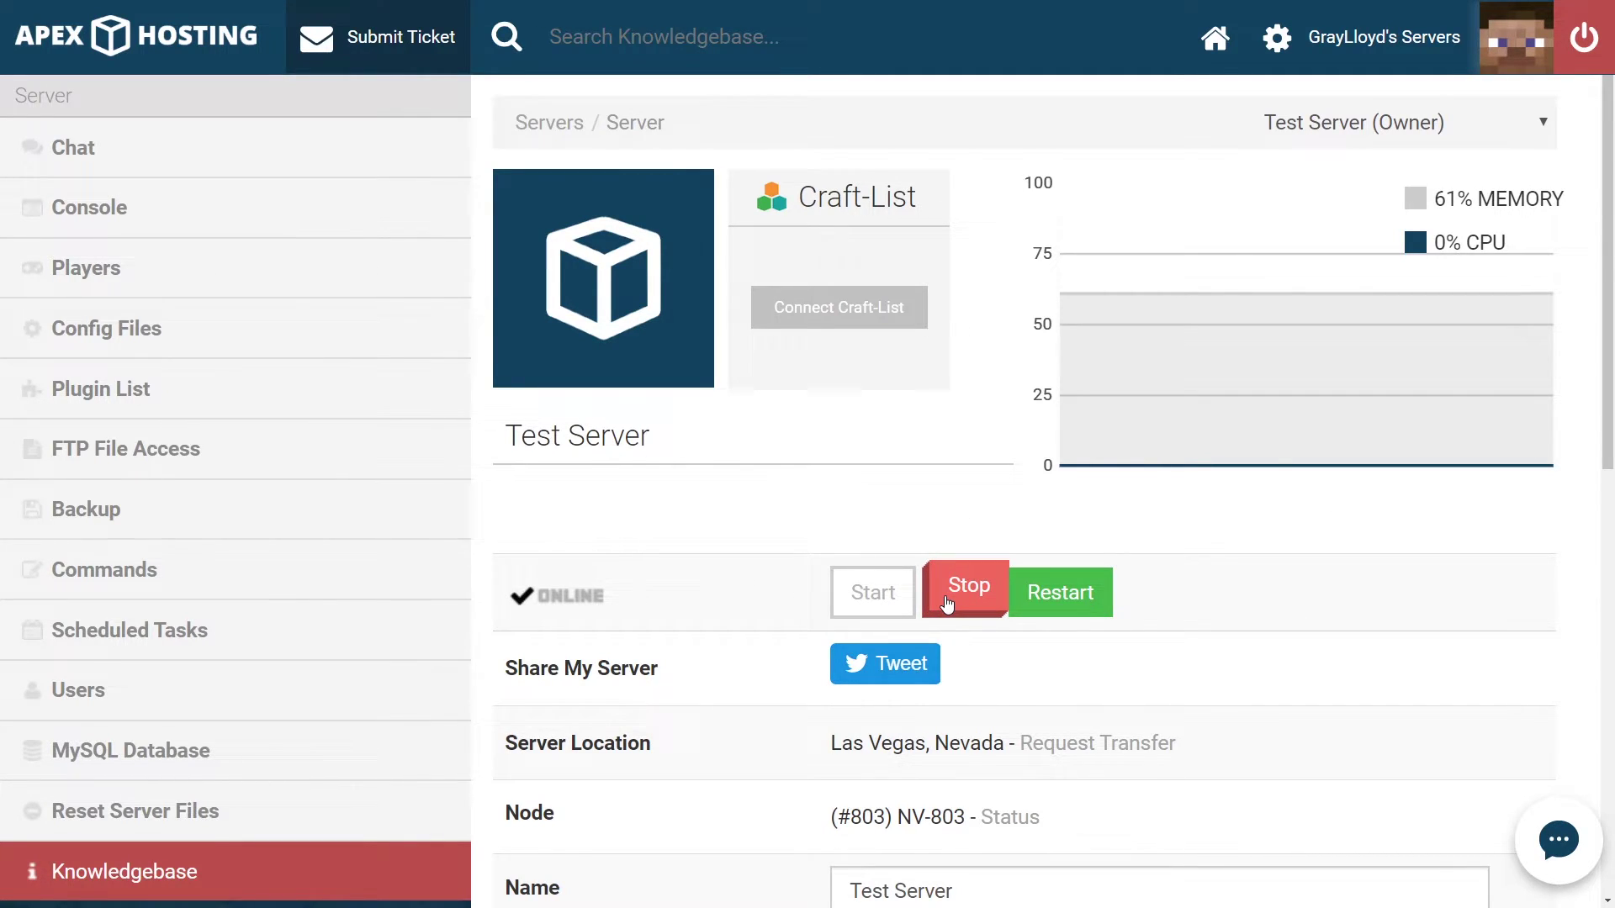
Take Test Server offline and log into FTP File Access with the saved password
{"action": "left_click", "coordinate": [968, 589]}
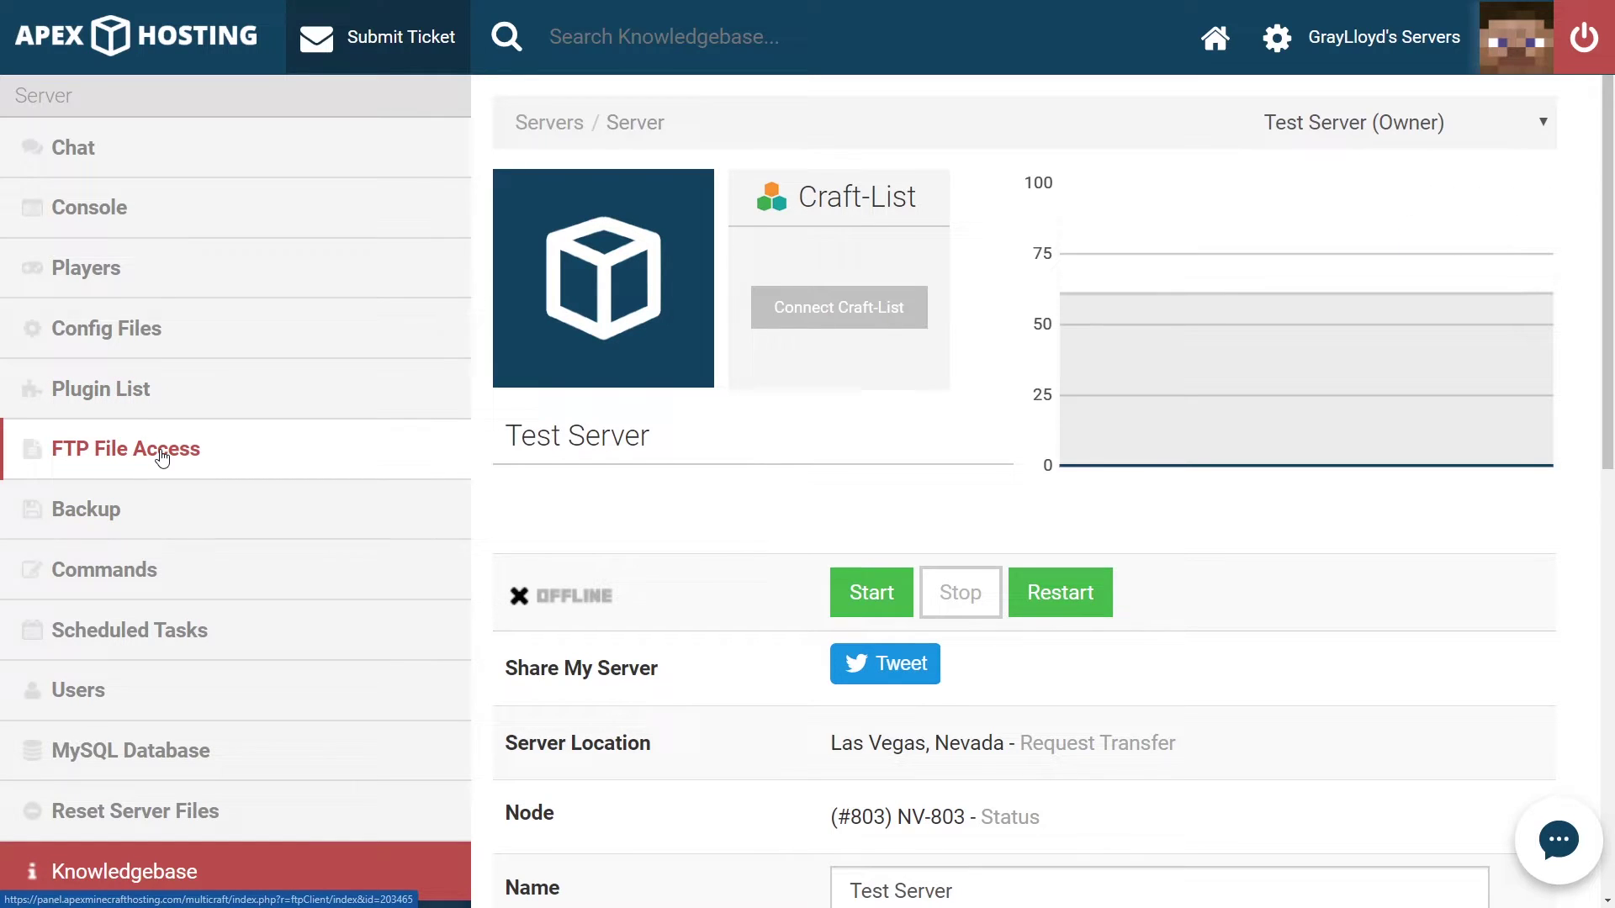
{"action": "left_click", "coordinate": [192, 446]}
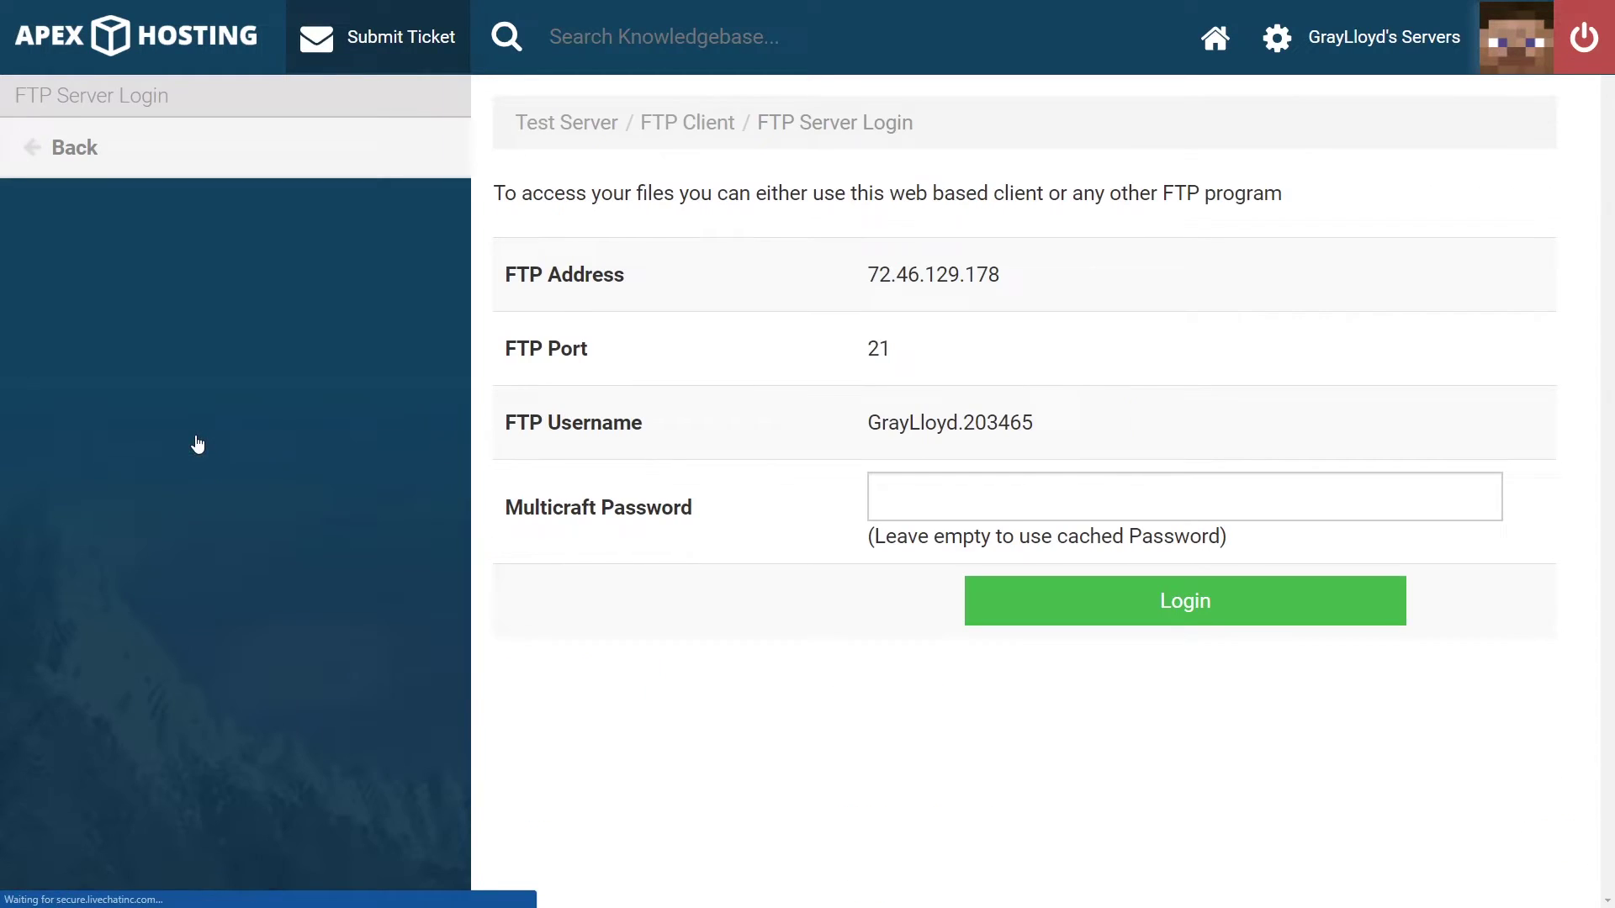
{"action": "left_click", "coordinate": [967, 501]}
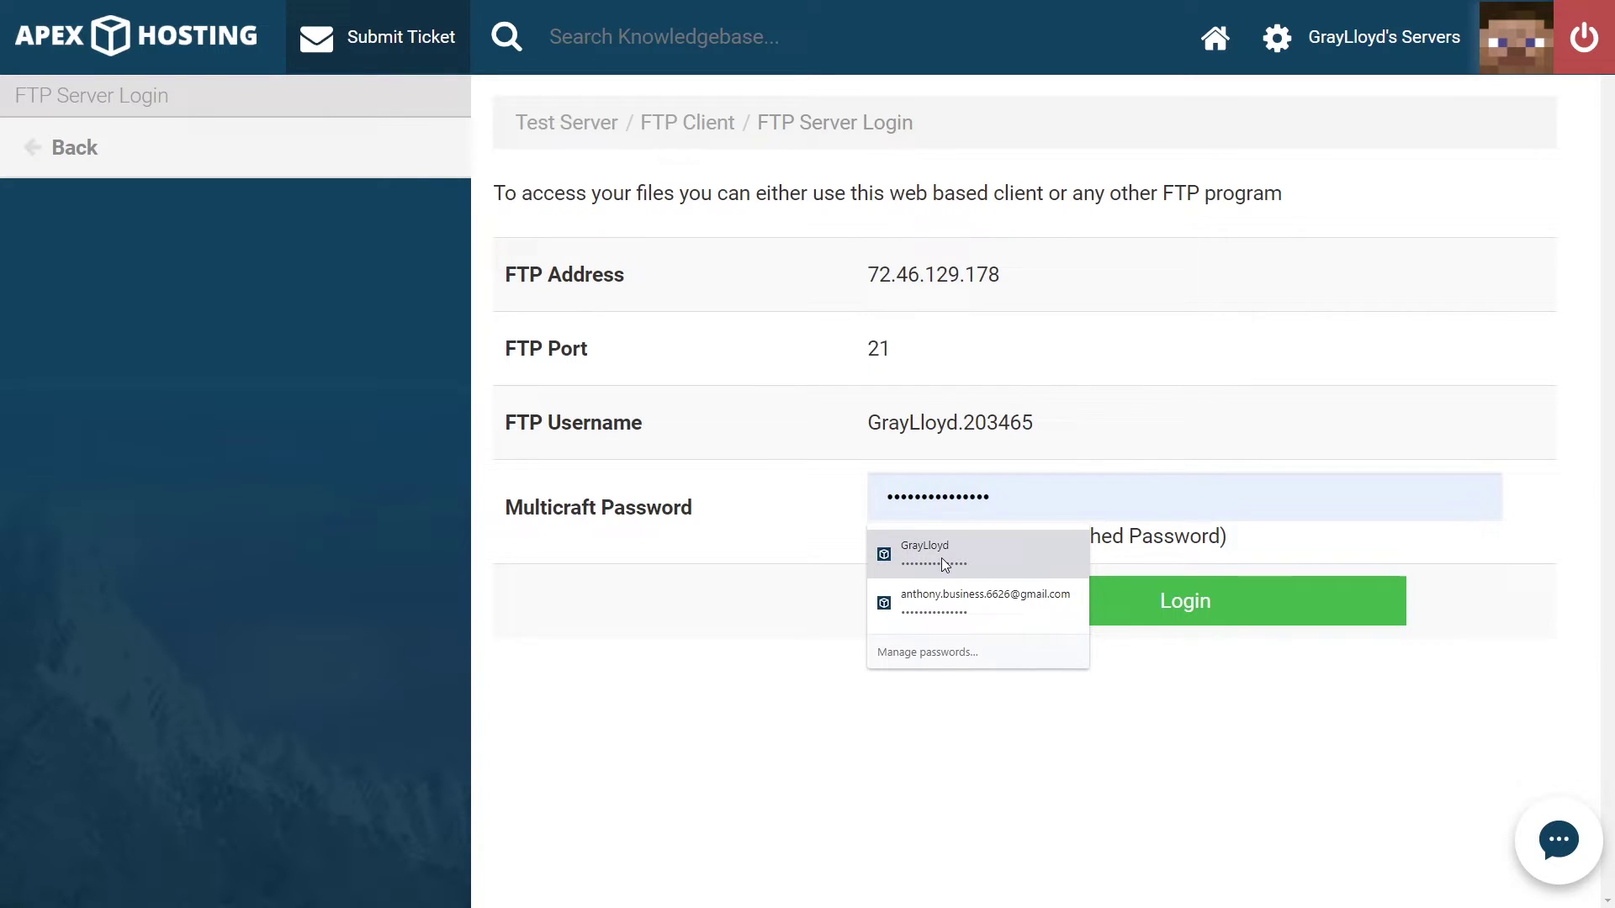
{"action": "left_click", "coordinate": [946, 564]}
{"action": "left_click", "coordinate": [1068, 618]}
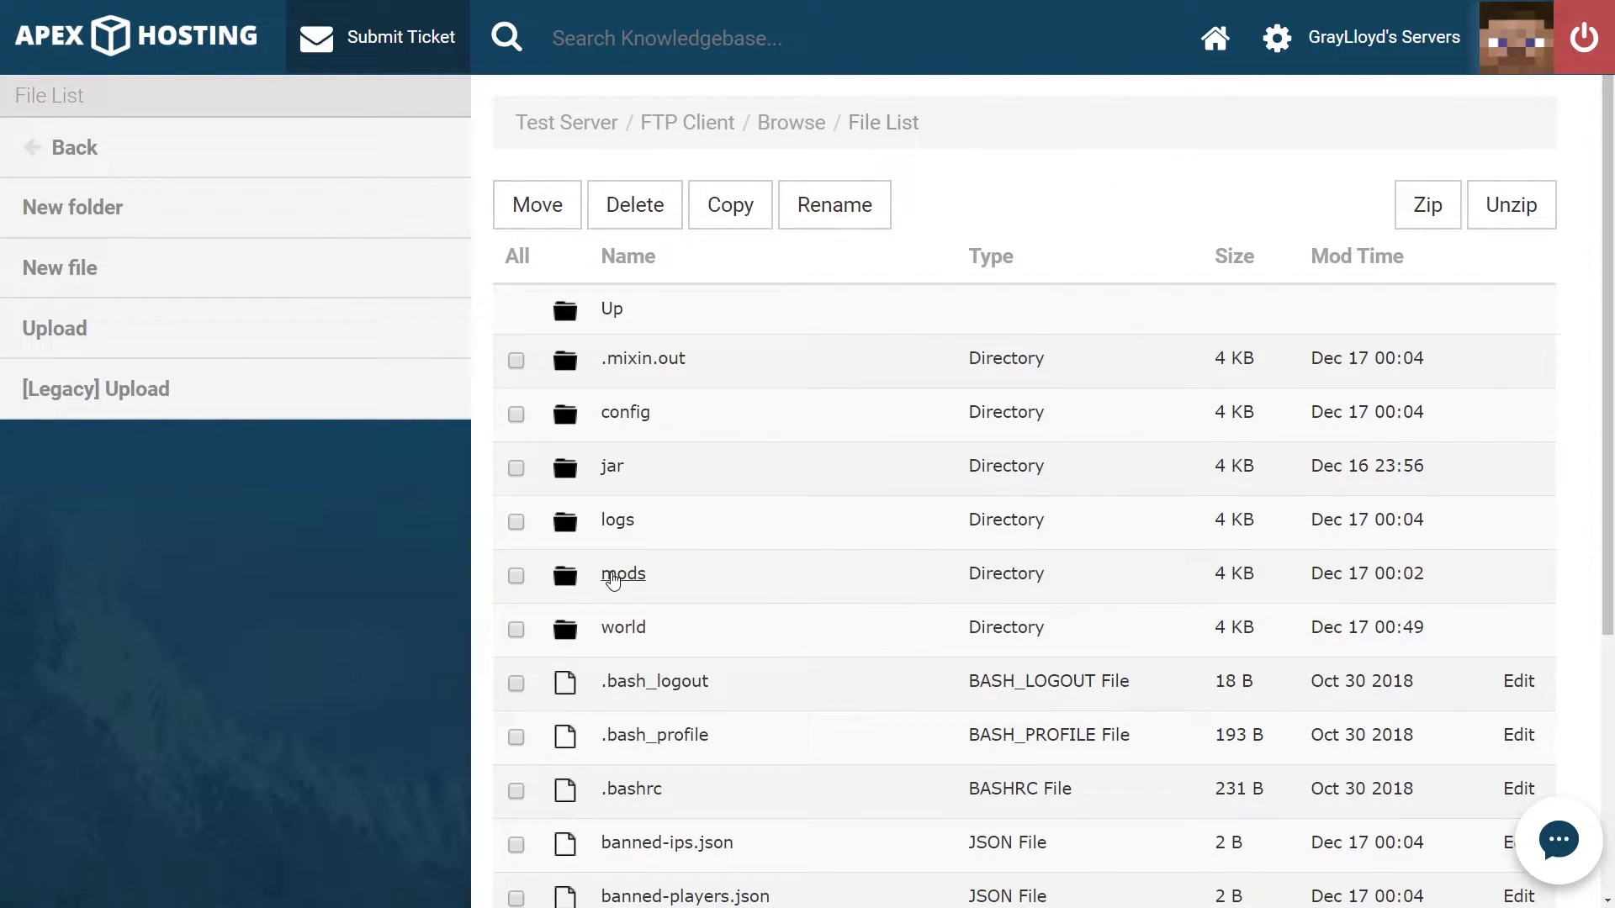
Upload the SkyClaims, griefprevention and LuckPerms jars into the /mods folder
{"action": "left_click", "coordinate": [620, 575]}
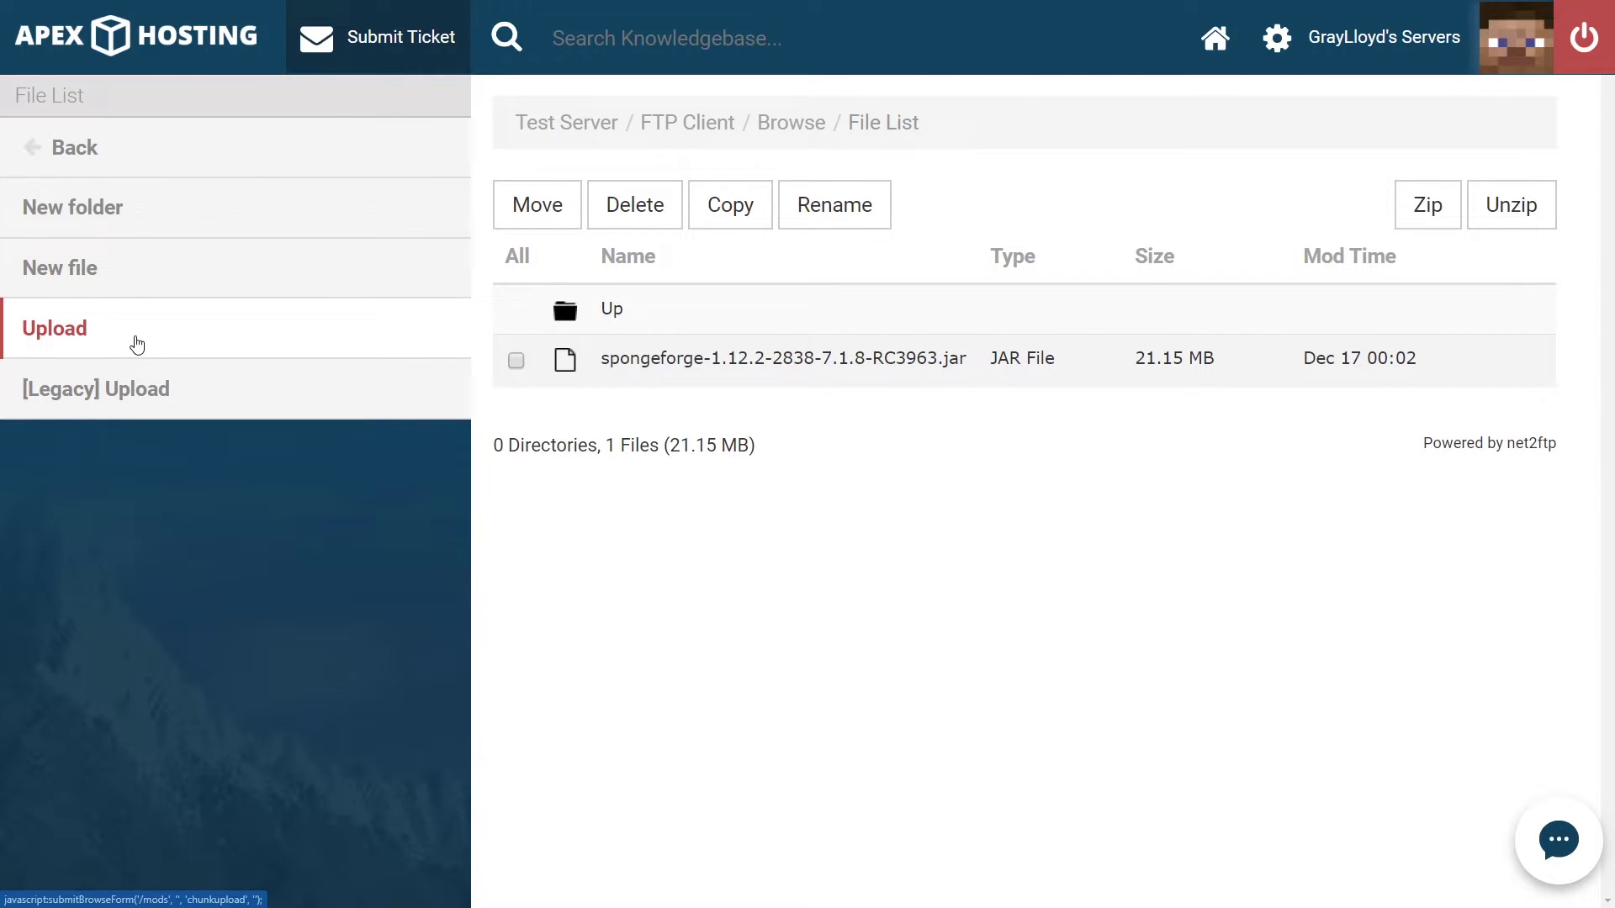
{"action": "left_click", "coordinate": [133, 346]}
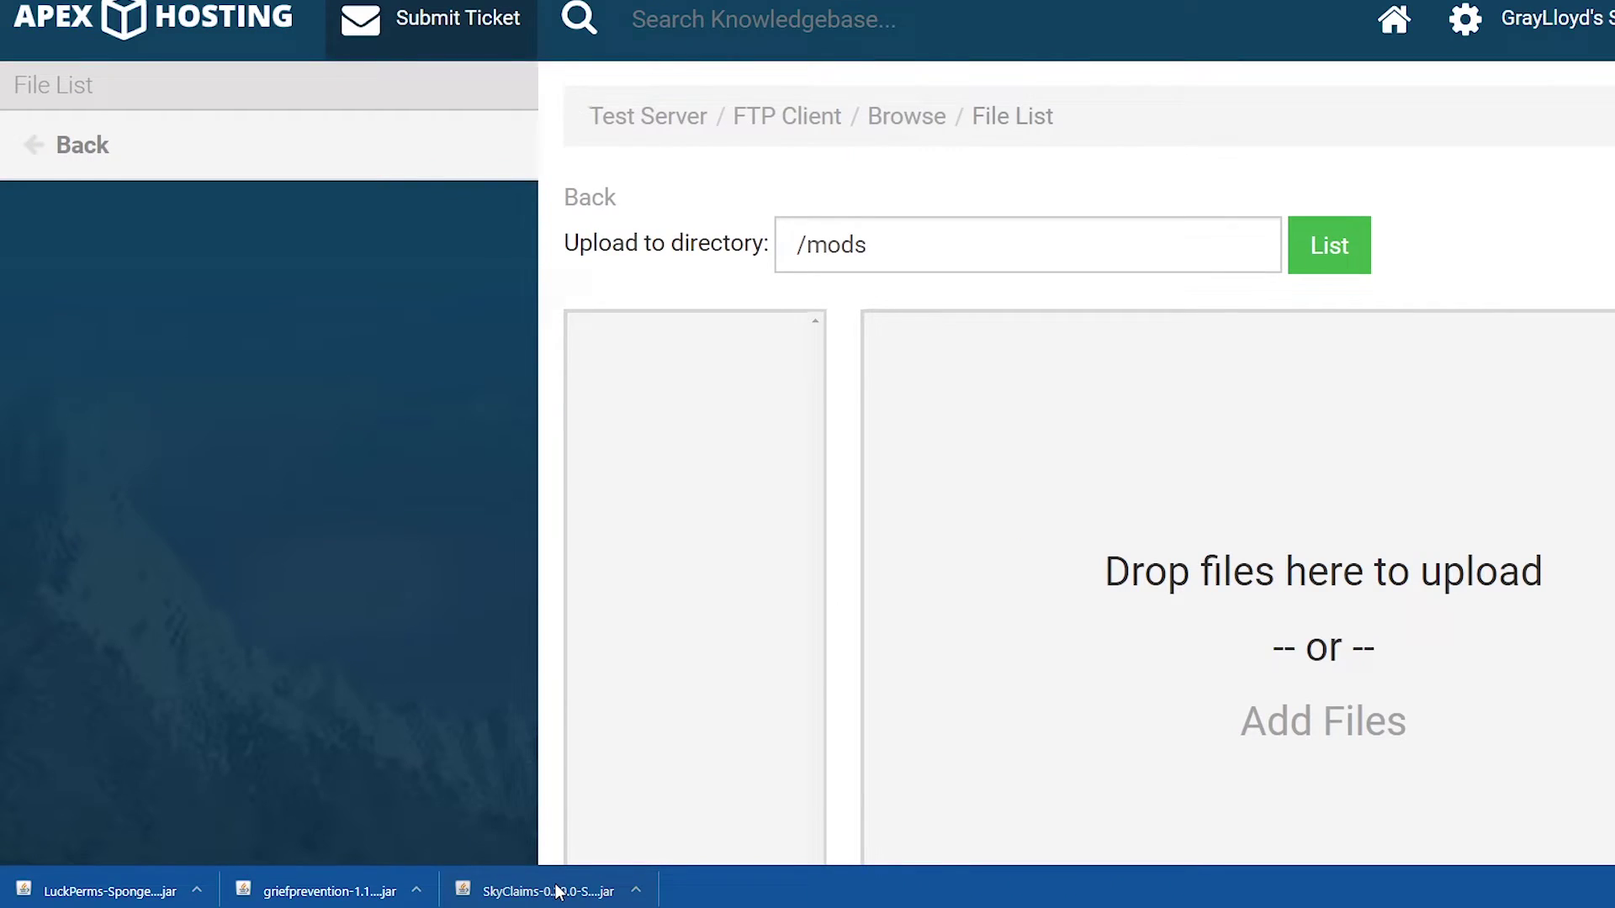
{"action": "left_click_drag", "start_coordinate": [555, 891], "coordinate": [1265, 495]}
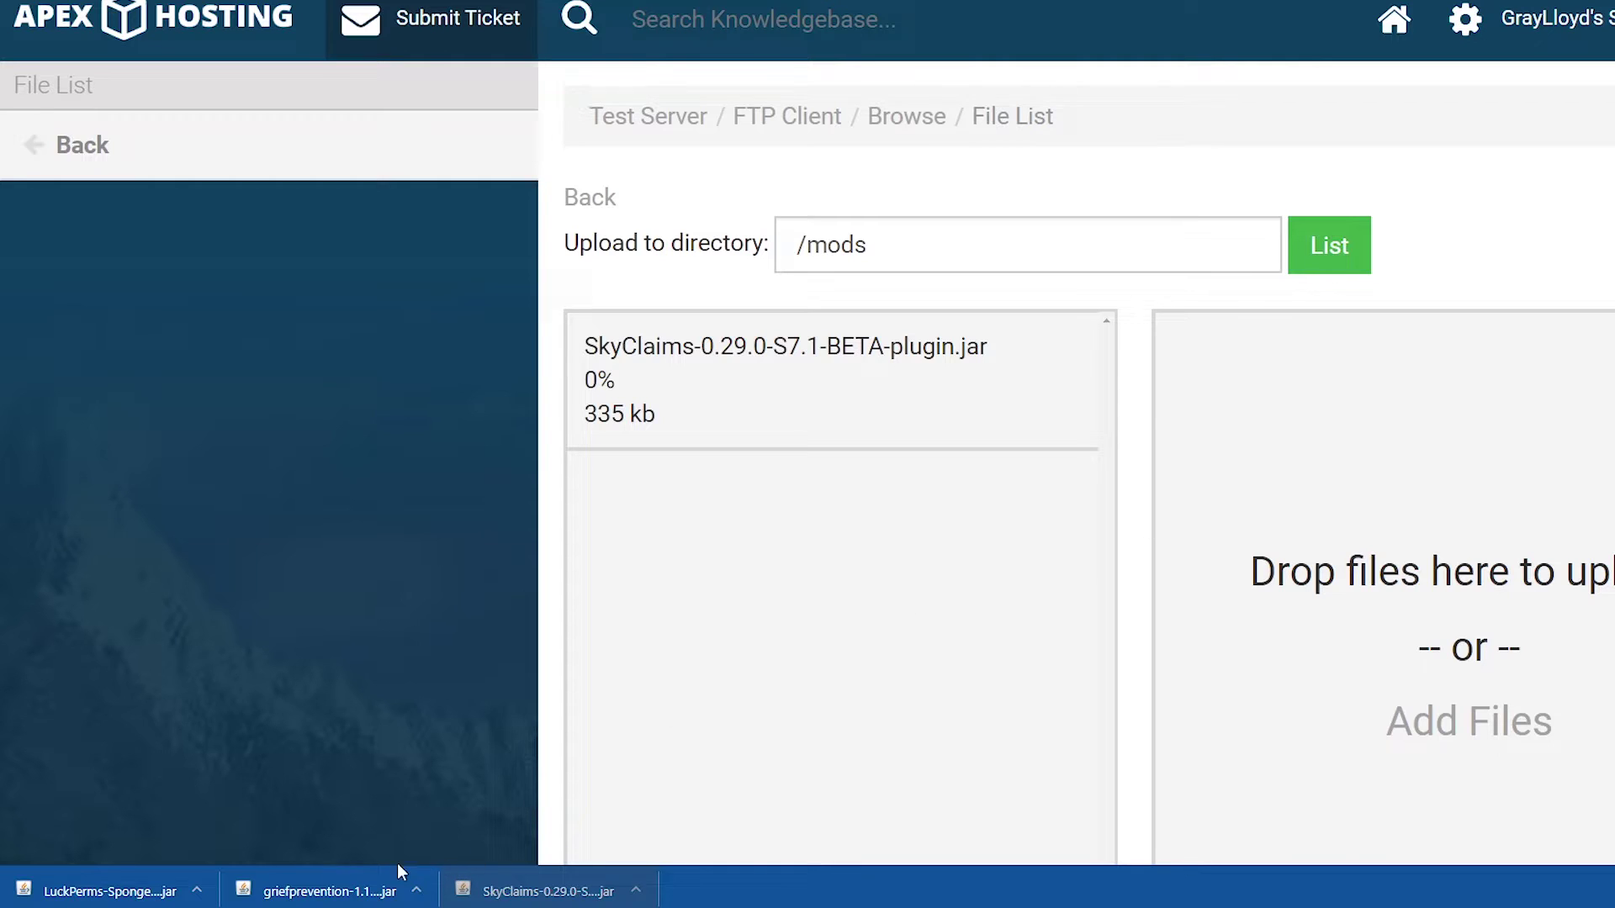
{"action": "left_click_drag", "start_coordinate": [239, 893], "coordinate": [1314, 448]}
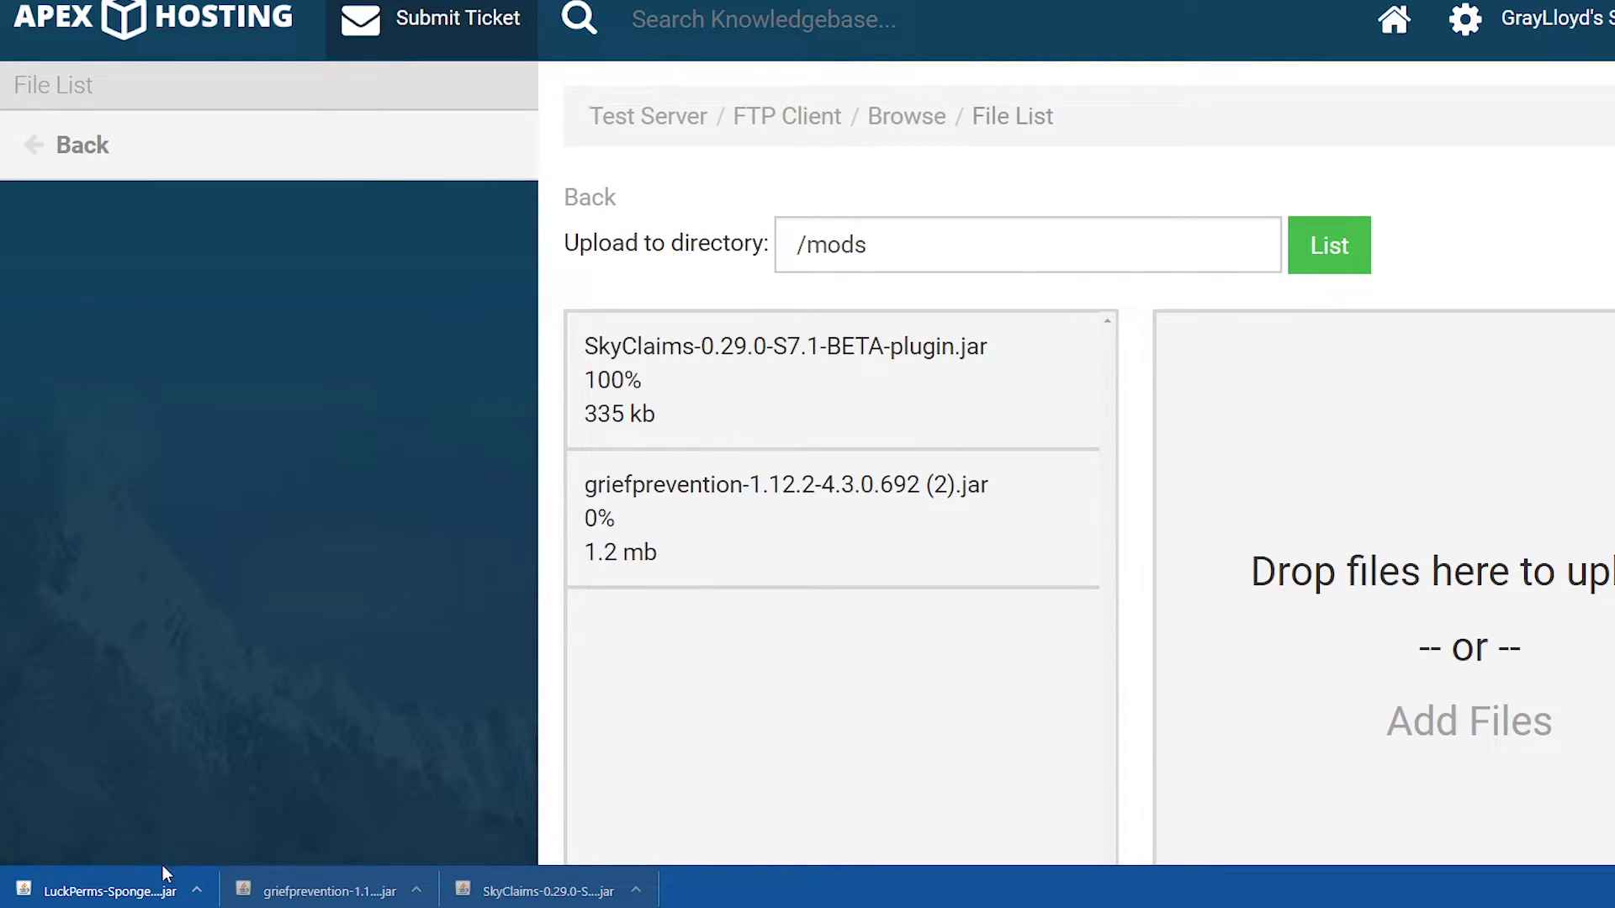
{"action": "left_click_drag", "start_coordinate": [165, 875], "coordinate": [1534, 308]}
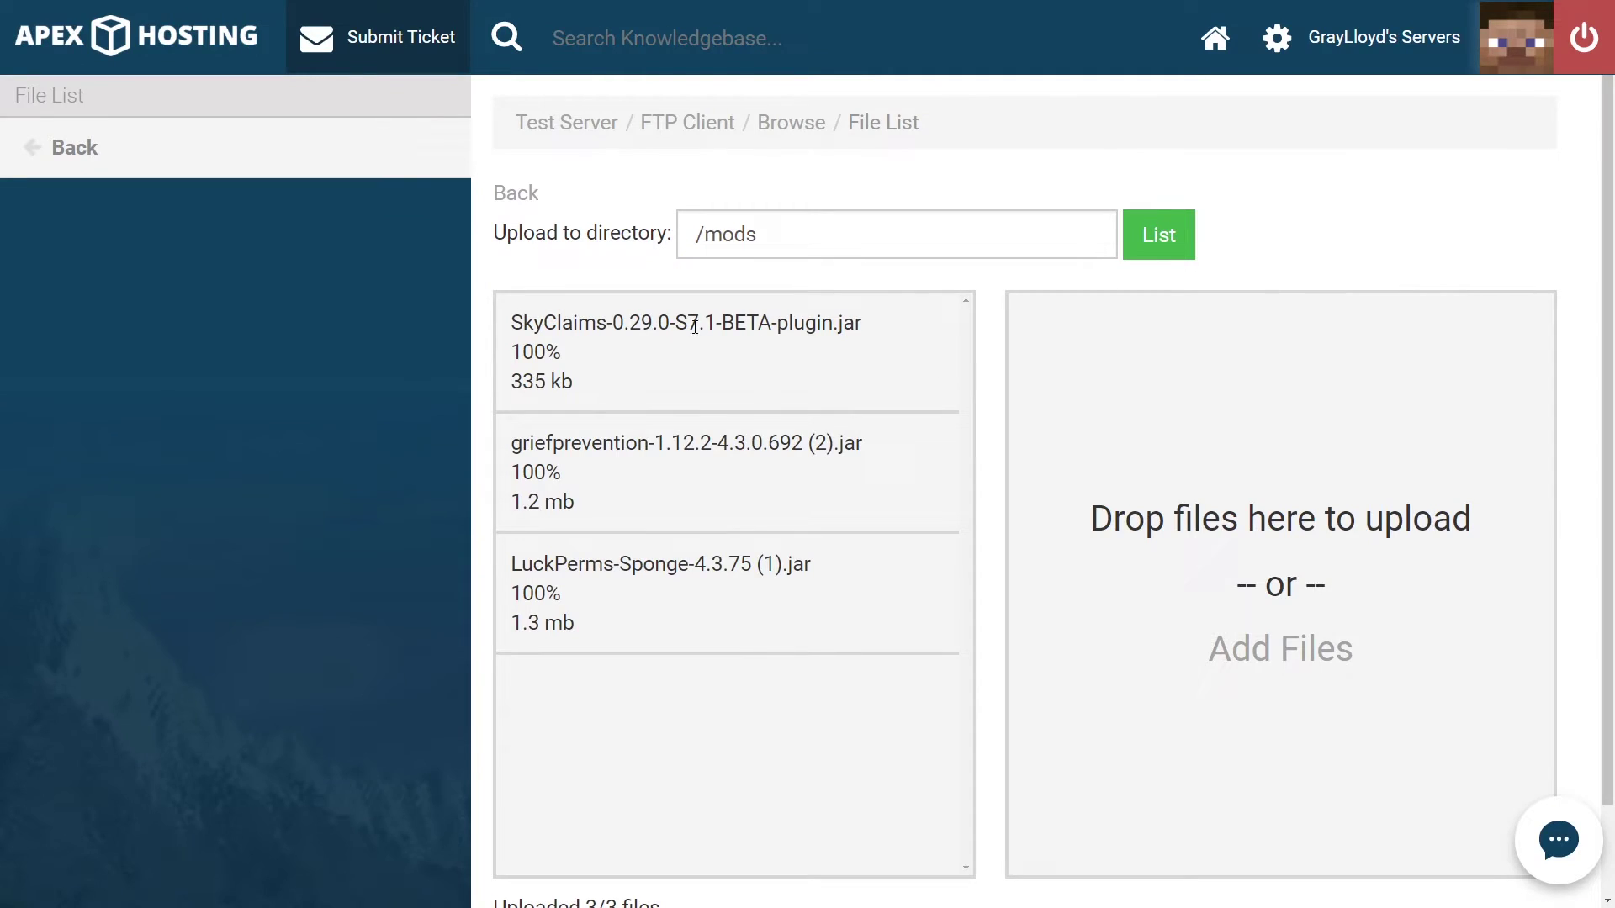
Confirm the 'Uploaded 3/3 files' message for the mods upload
{"action": "scroll", "coordinate": [797, 567], "scroll_direction": "down", "scroll_amount": 1}
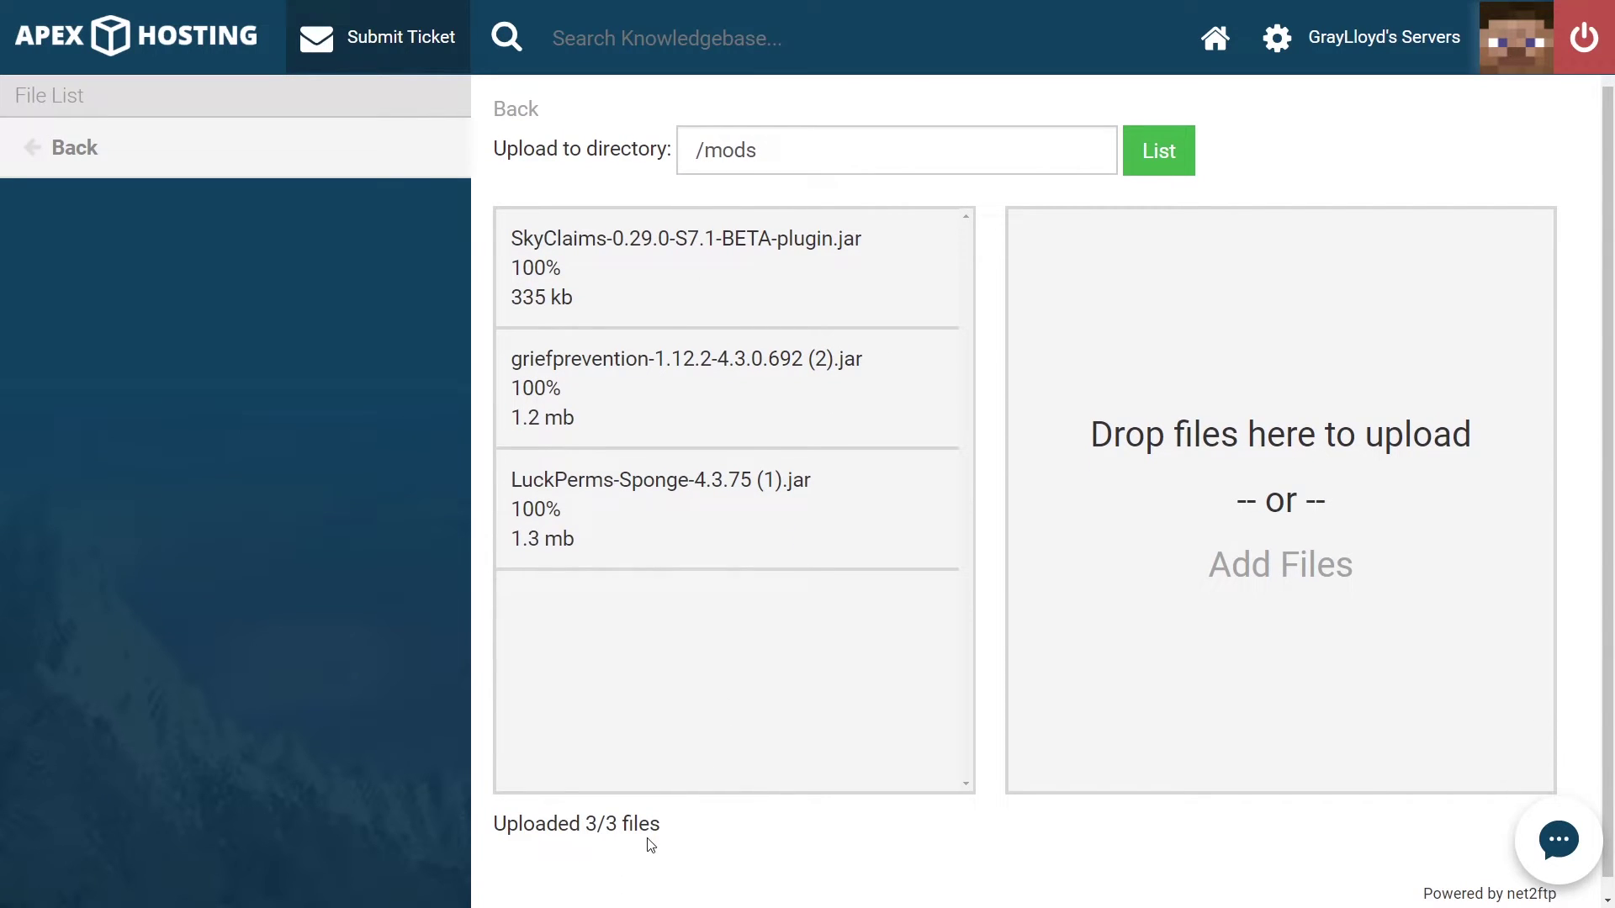
{"action": "left_click_drag", "start_coordinate": [661, 844], "coordinate": [483, 831]}
{"action": "left_click", "coordinate": [488, 781]}
{"action": "scroll", "coordinate": [487, 781], "scroll_direction": "up", "scroll_amount": 1}
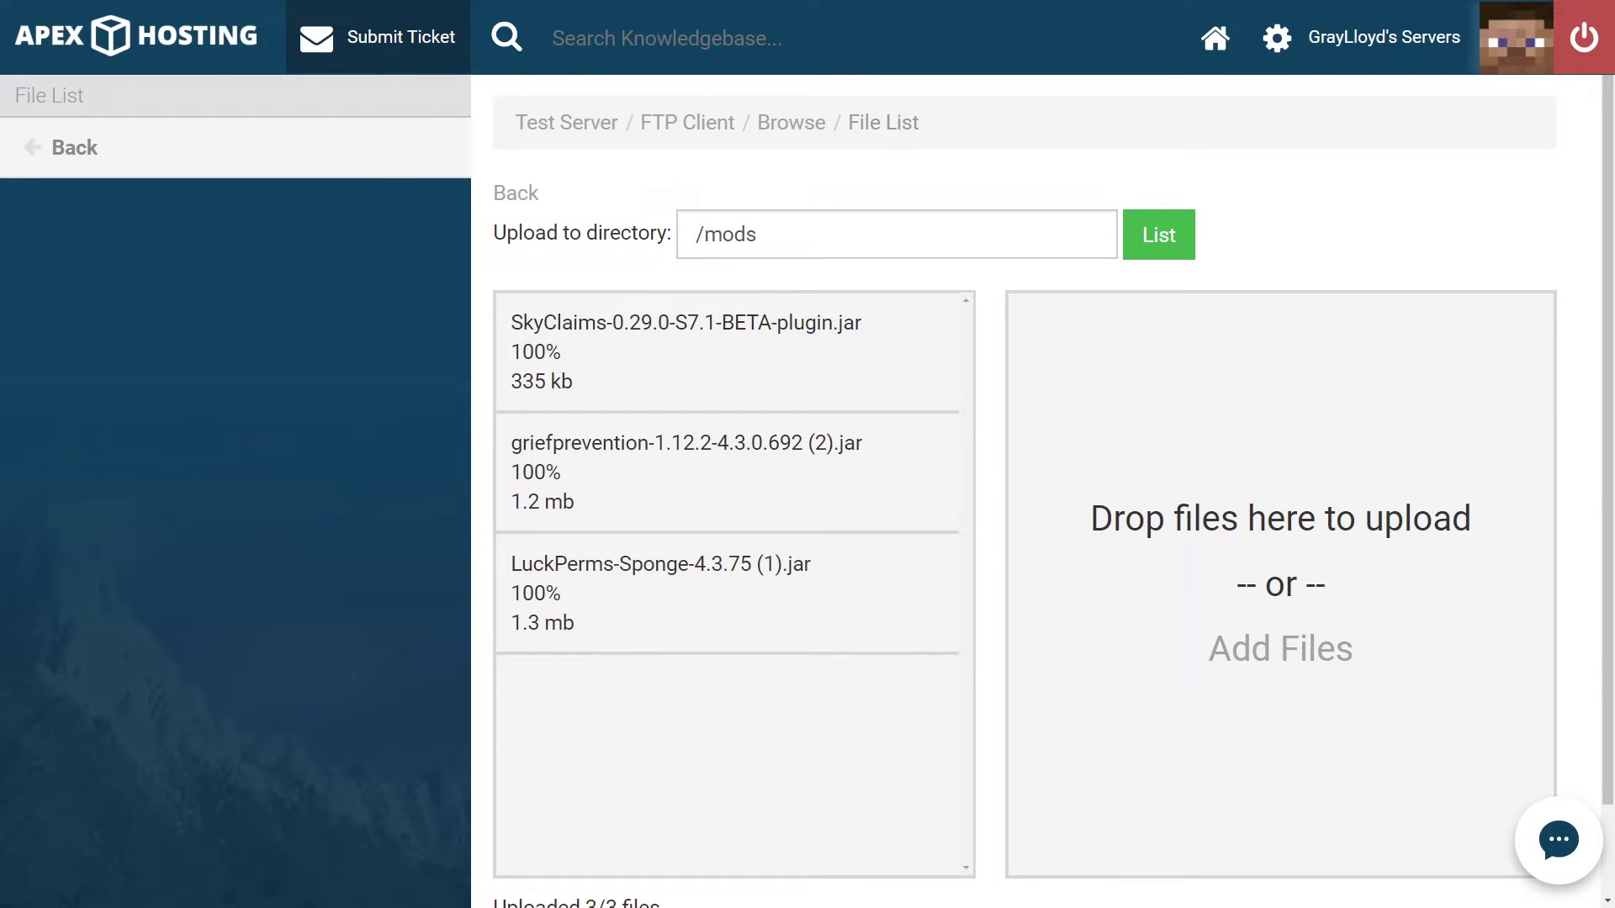
Leave the World field empty and save Test Server's settings with forge1122.jar
{"action": "left_click", "coordinate": [553, 126]}
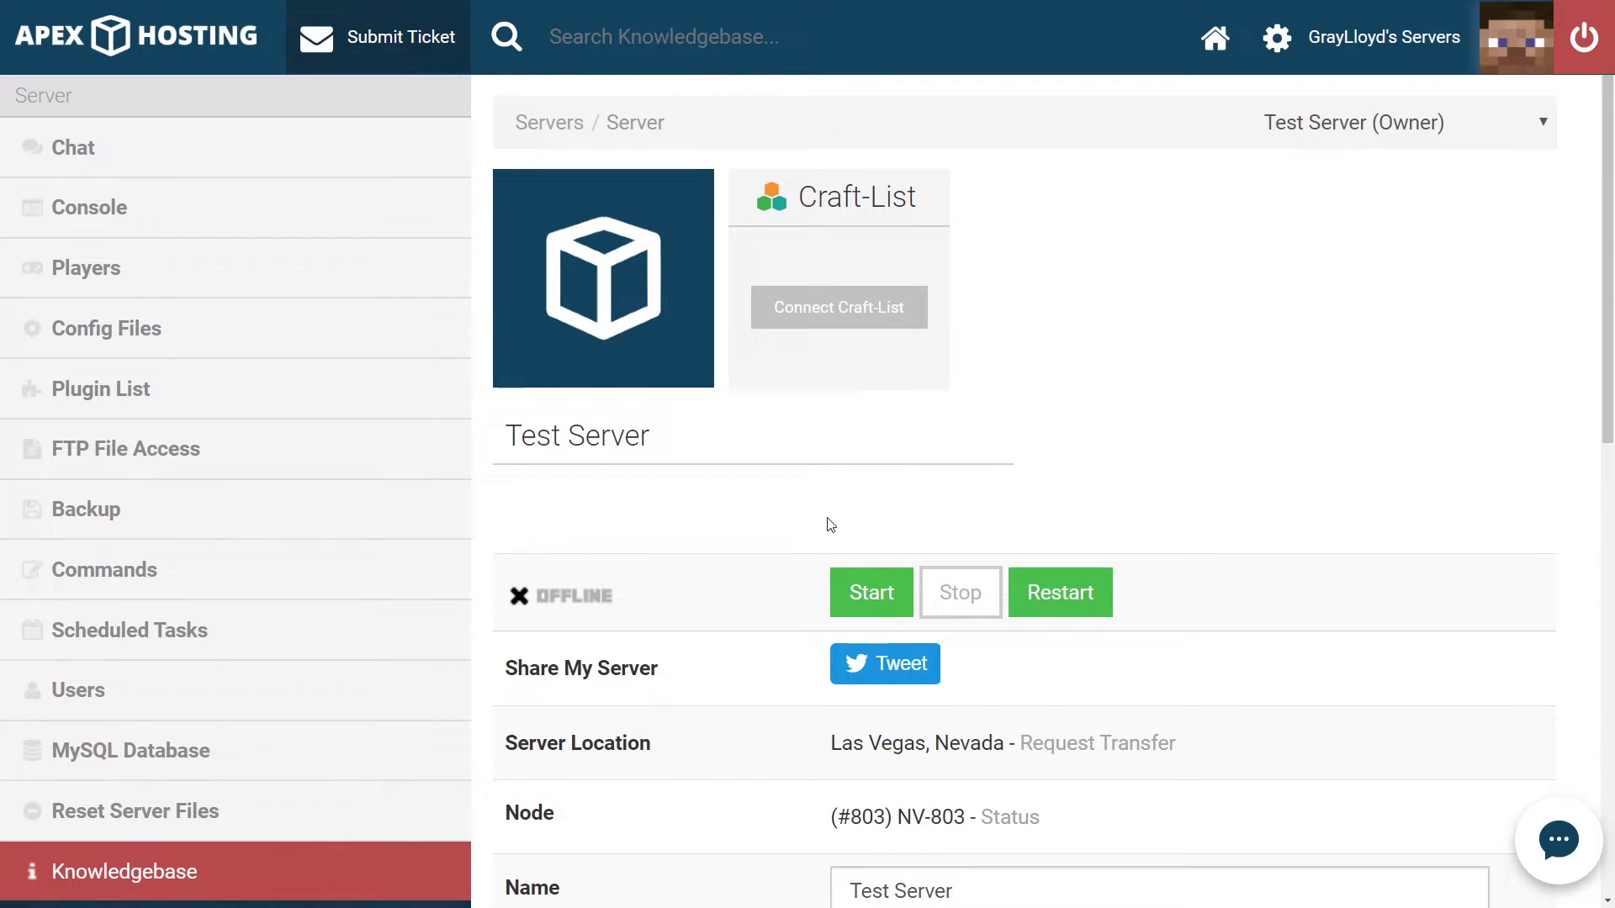
{"action": "scroll", "coordinate": [828, 530], "scroll_direction": "down", "scroll_amount": 5}
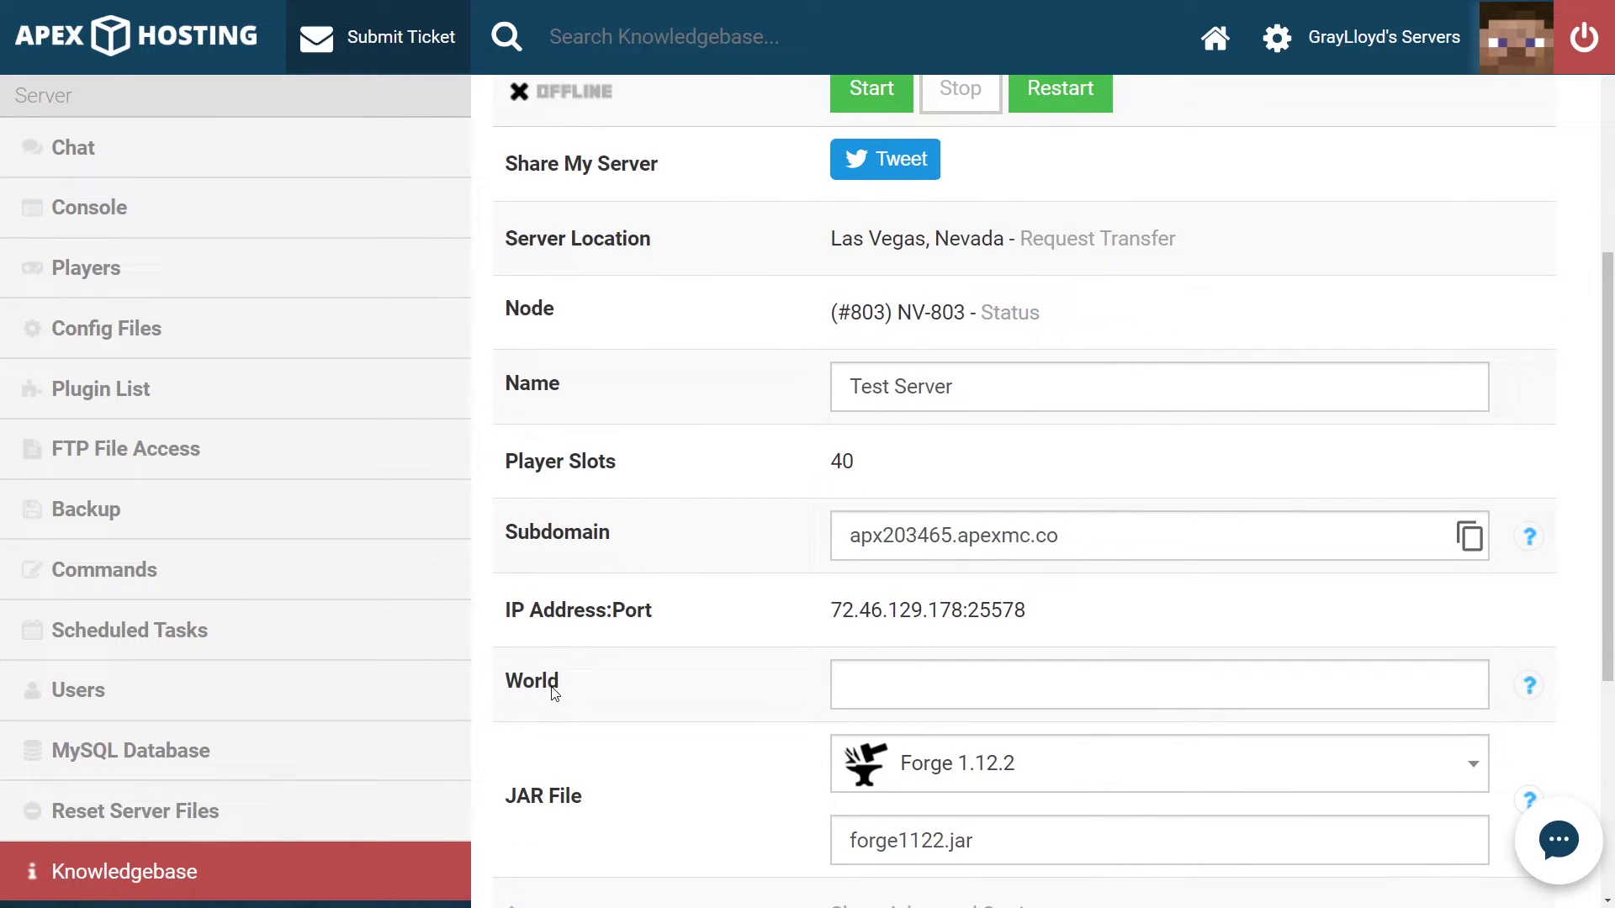
{"action": "left_click_drag", "start_coordinate": [508, 683], "coordinate": [629, 685]}
{"action": "left_click", "coordinate": [629, 684]}
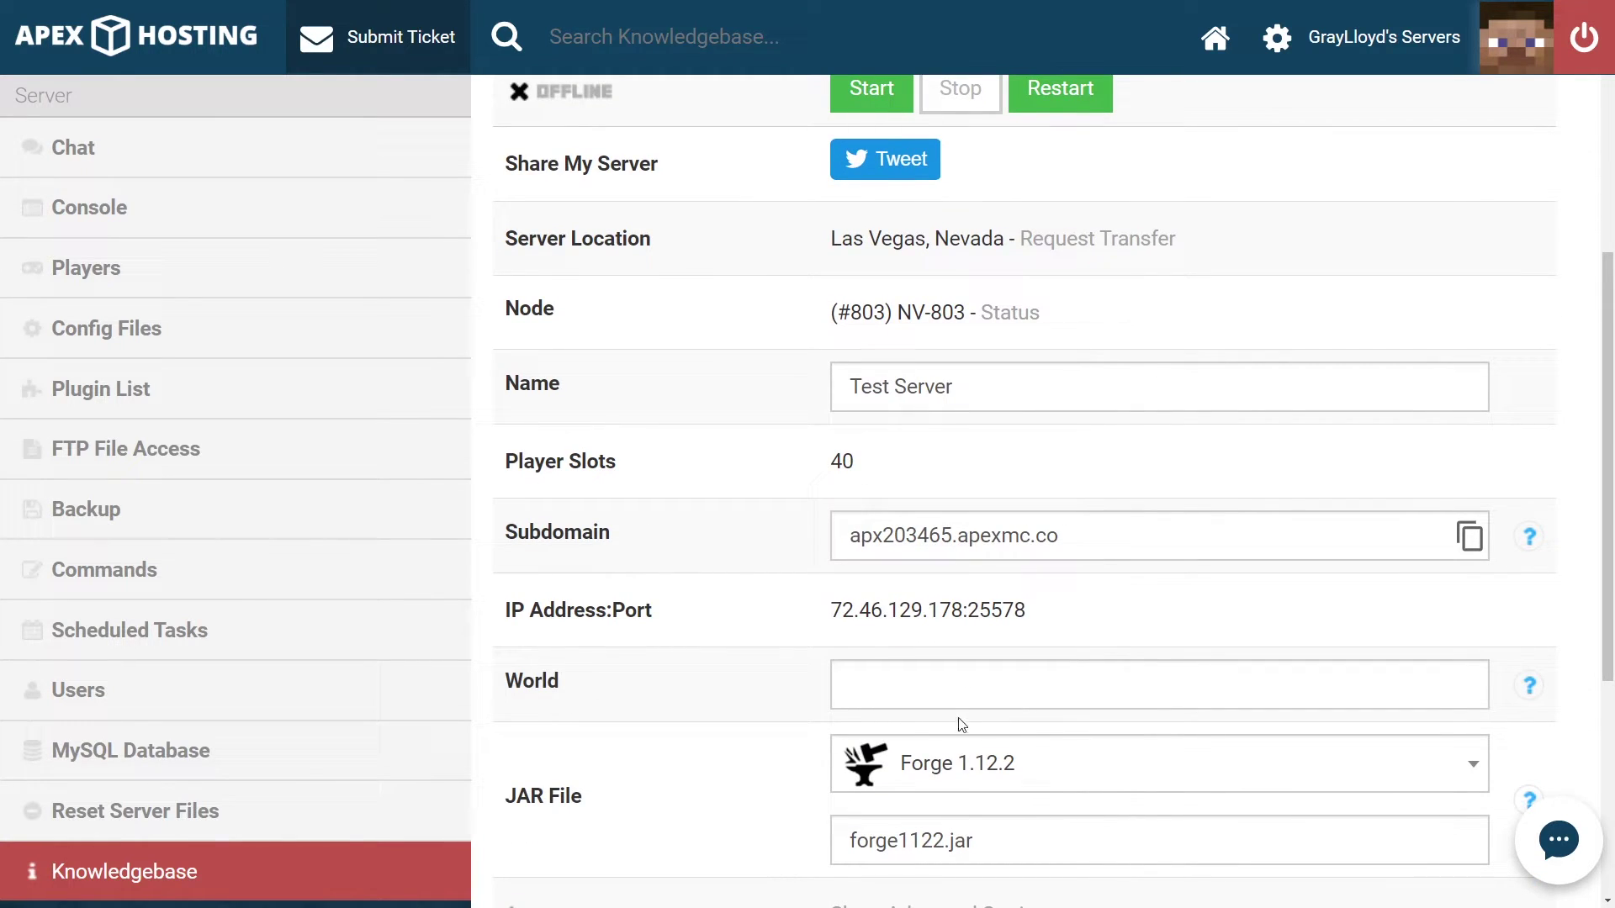
{"action": "left_click", "coordinate": [937, 678]}
{"action": "key", "text": "Return"}
{"action": "scroll", "coordinate": [841, 690], "scroll_direction": "down", "scroll_amount": 4}
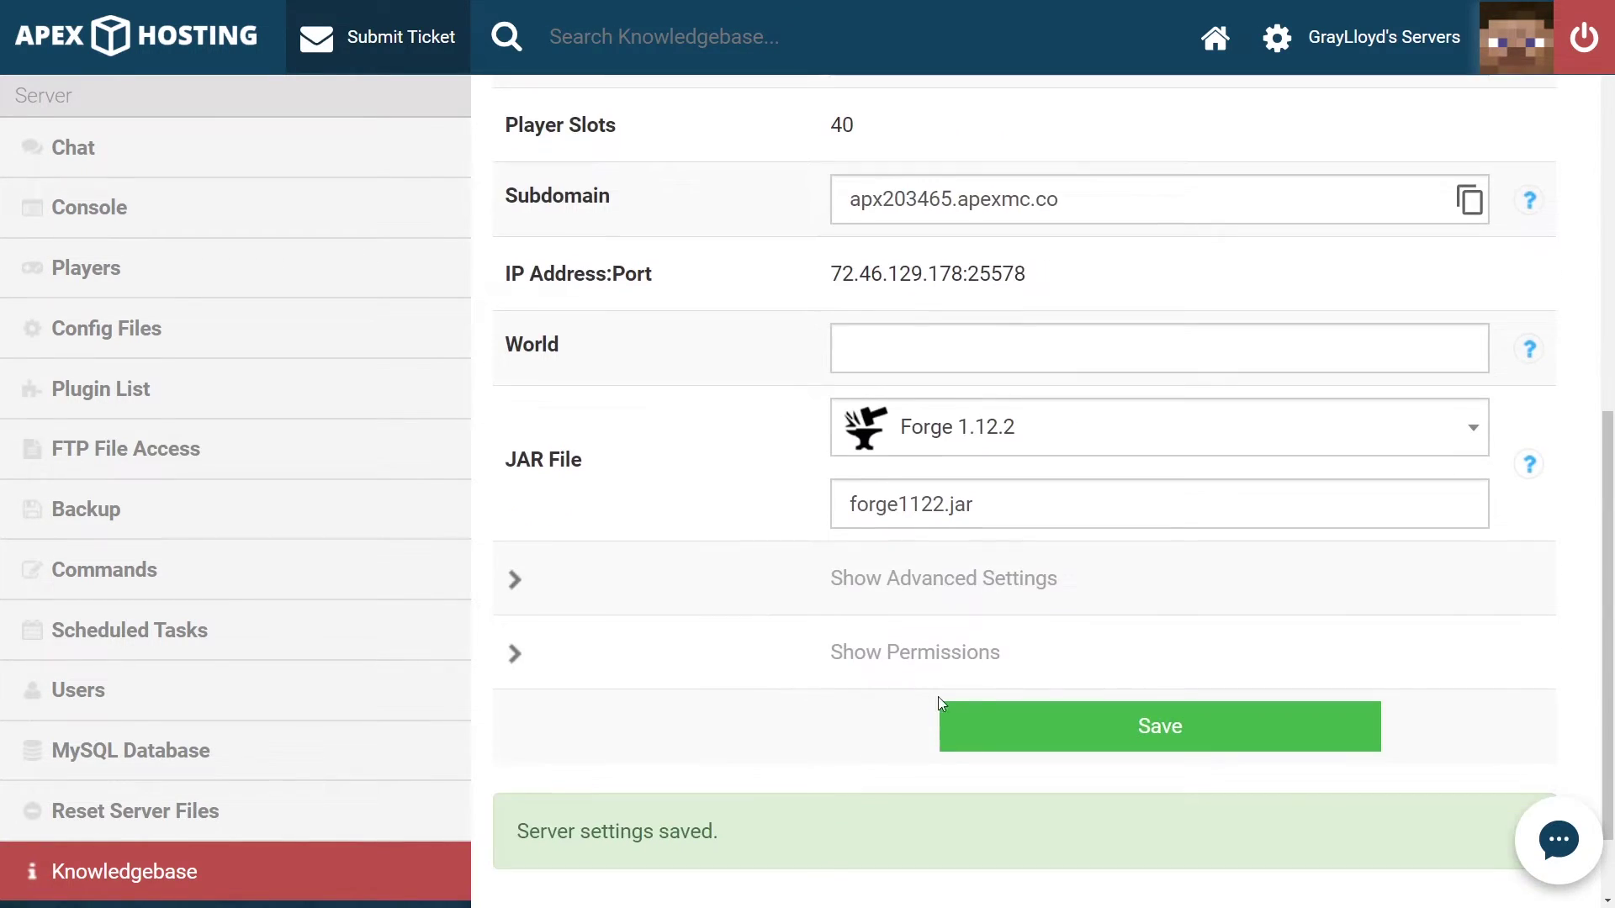
{"action": "left_click", "coordinate": [1009, 724]}
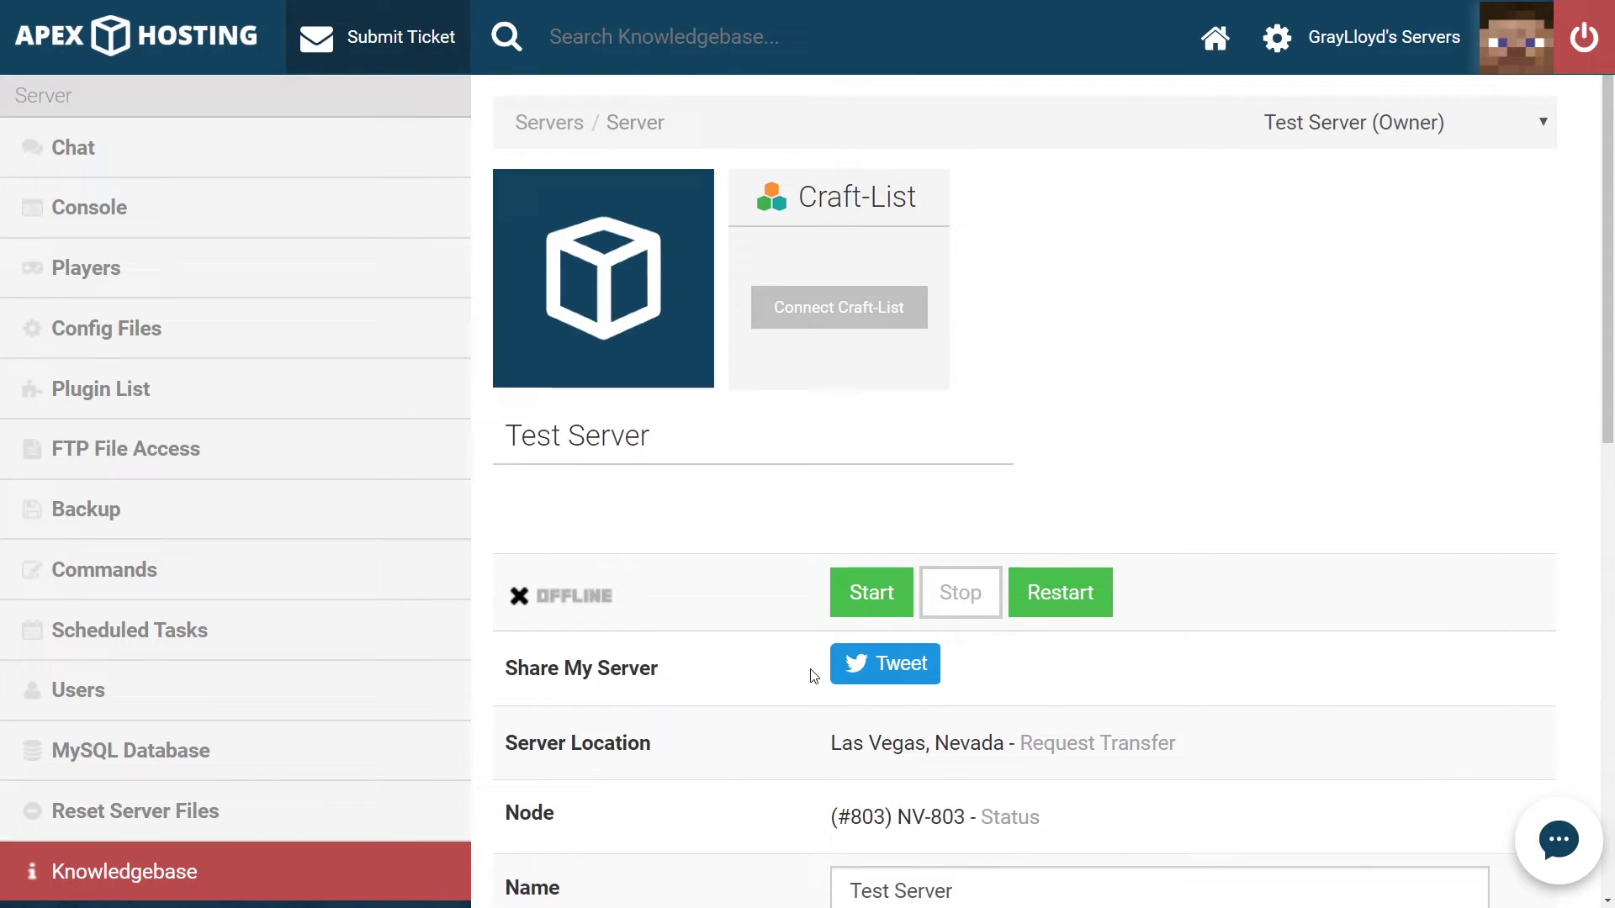
{"action": "left_click", "coordinate": [1062, 601]}
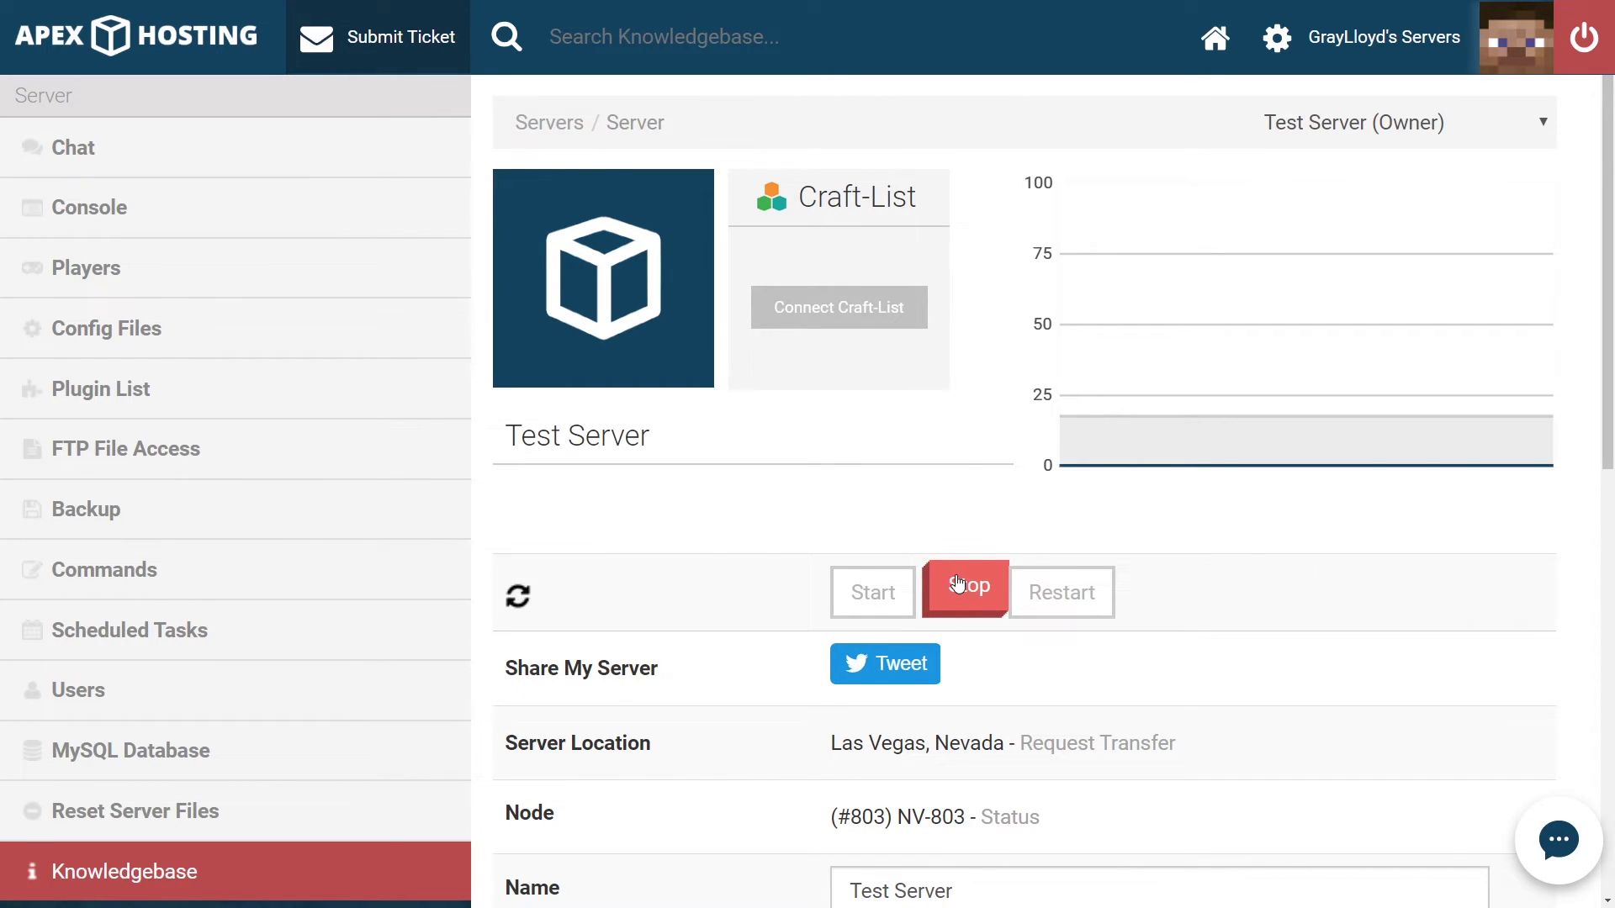
Log into FTP File Access and upload the griefprevention and LuckPerms jars to /mods again
{"action": "left_click", "coordinate": [190, 463]}
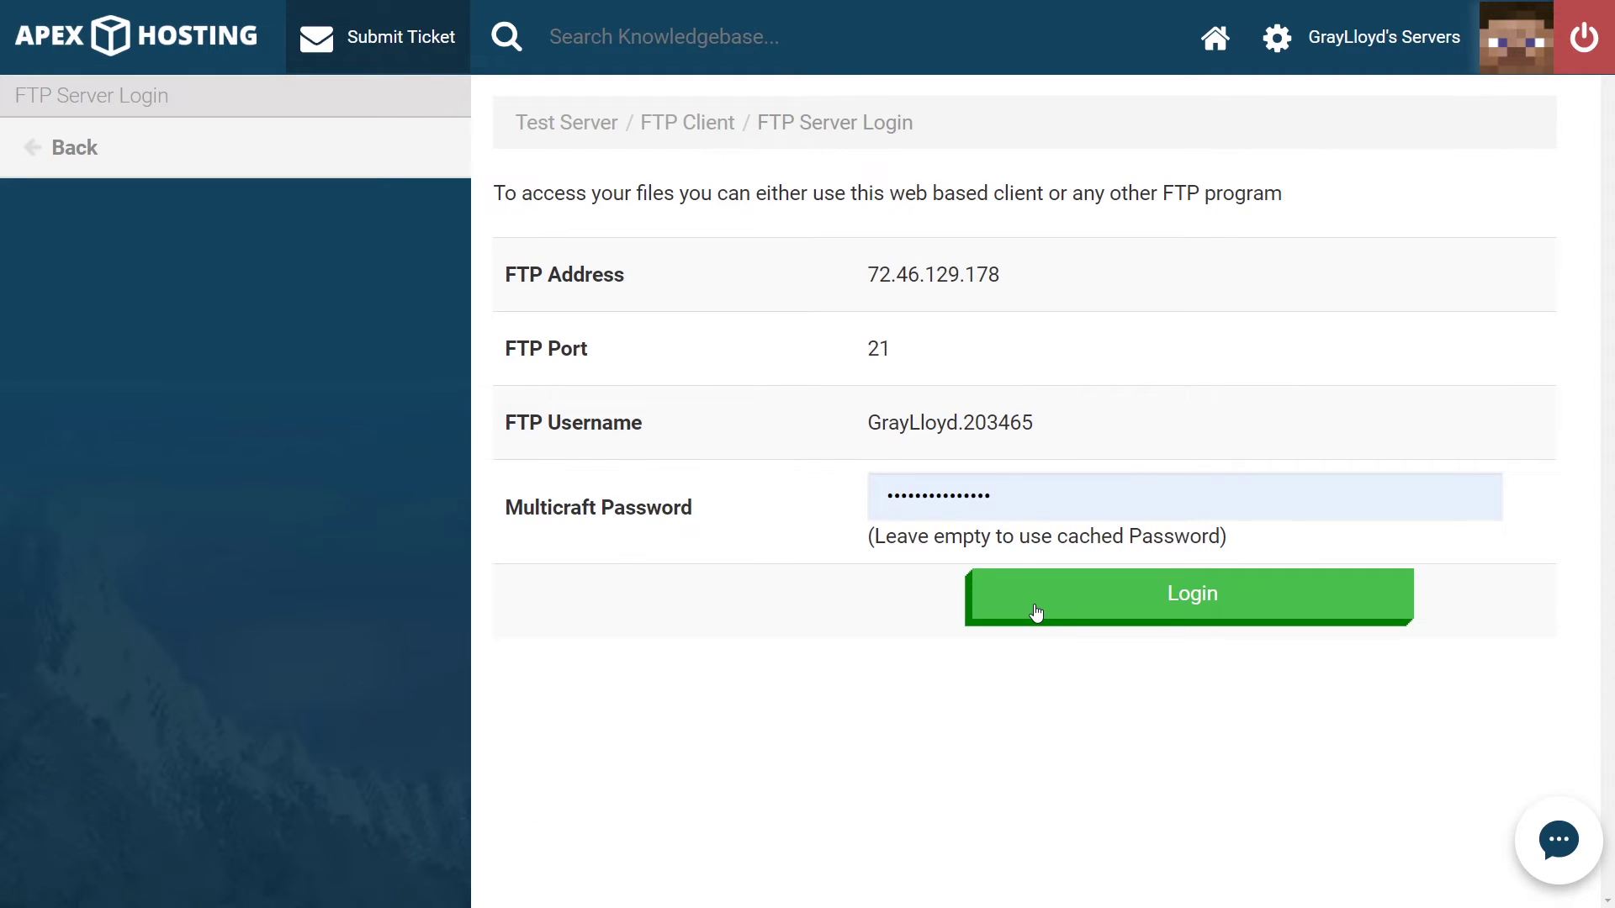
{"action": "left_click", "coordinate": [1036, 613]}
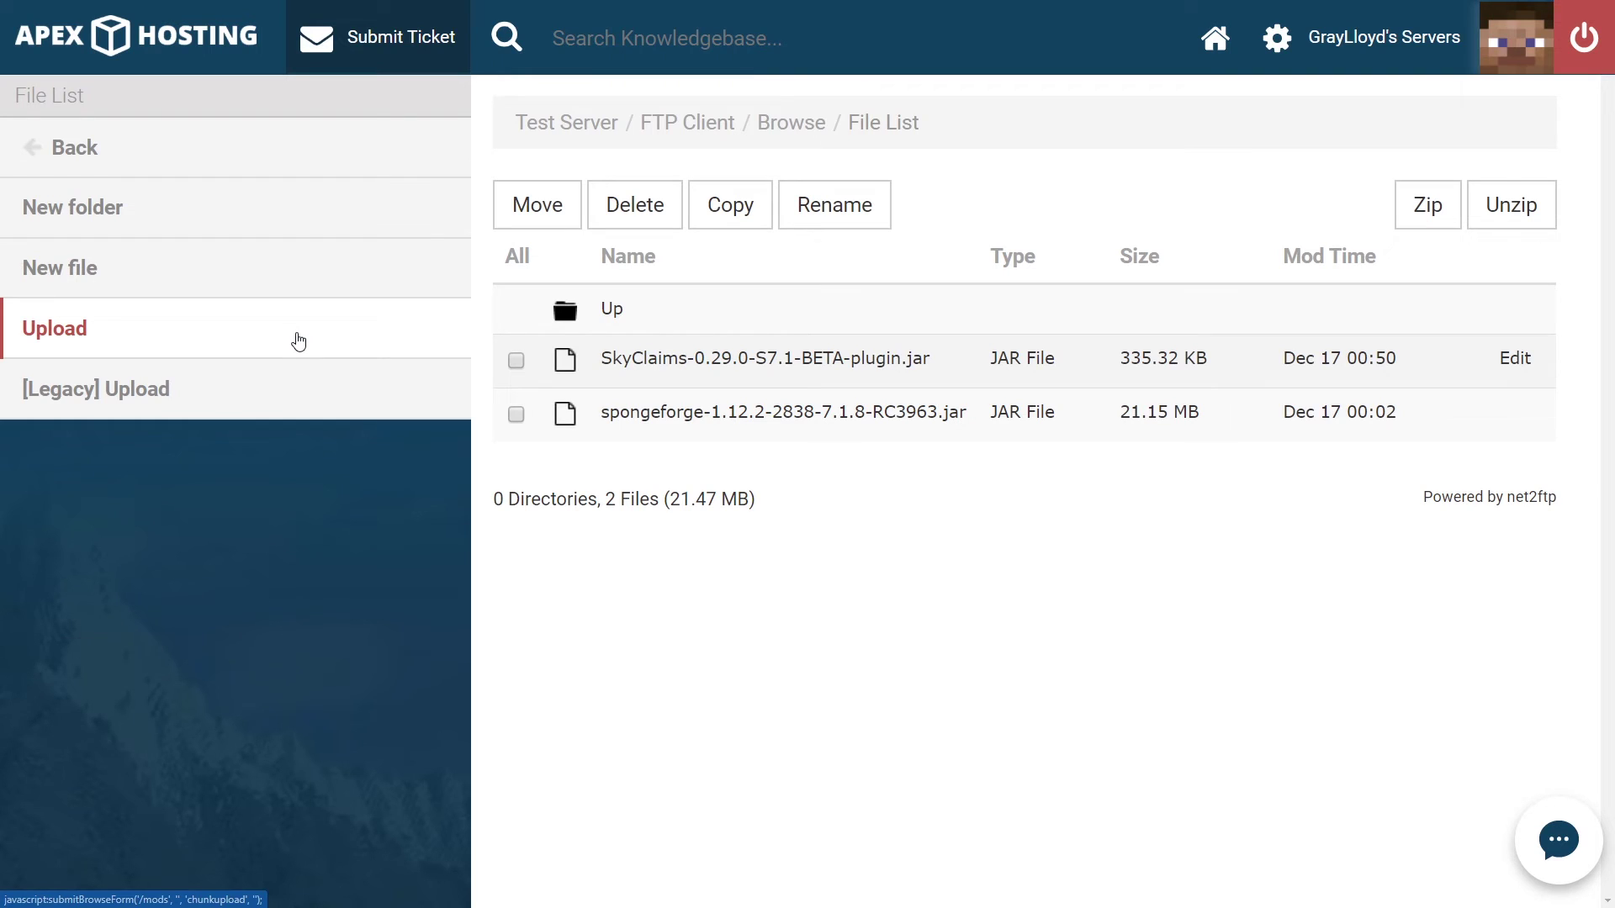
{"action": "left_click", "coordinate": [299, 340]}
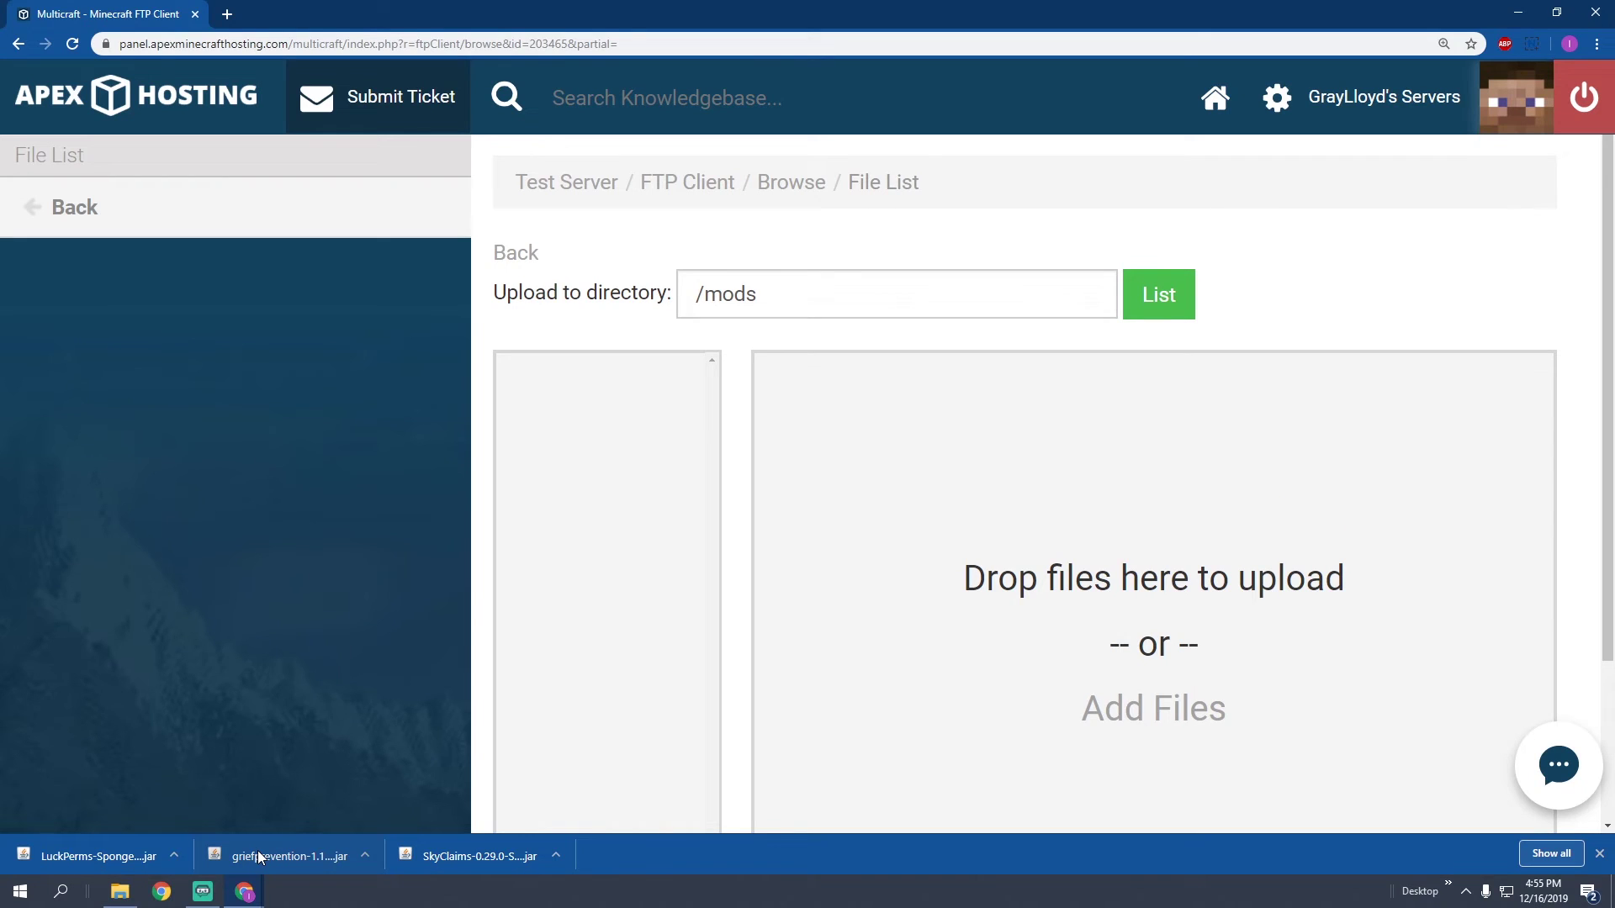
{"action": "left_click_drag", "start_coordinate": [259, 858], "coordinate": [963, 589]}
{"action": "left_click_drag", "start_coordinate": [123, 845], "coordinate": [1411, 516]}
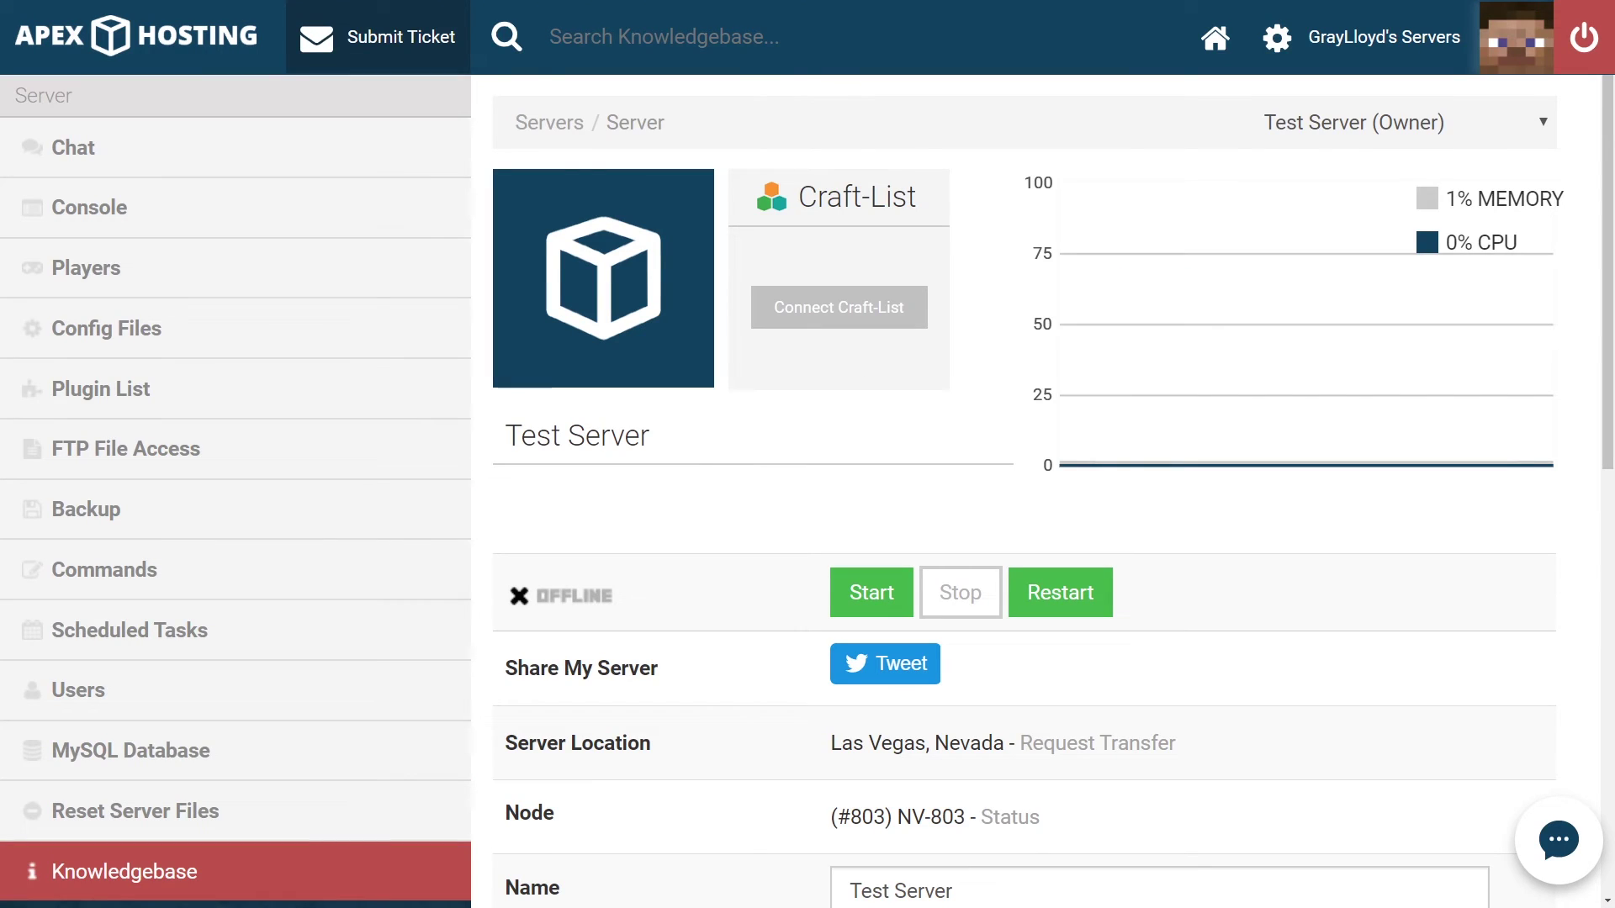